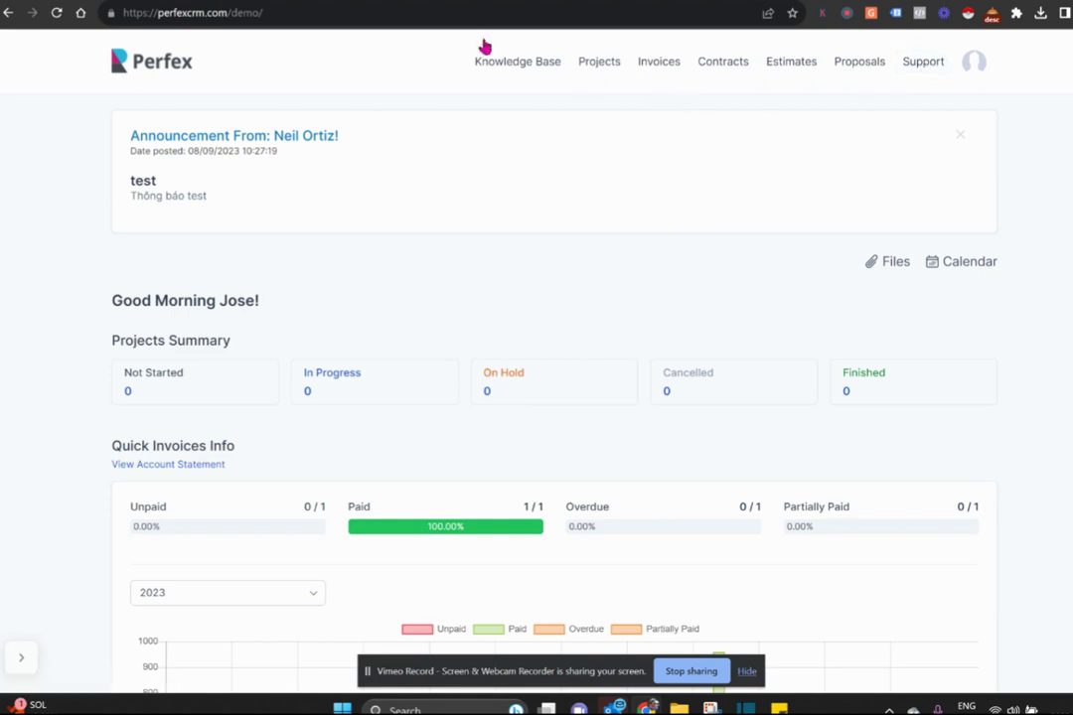
Step: Start a new support ticket from the customer portal with the subject "test" and the department Marketing
click(926, 64)
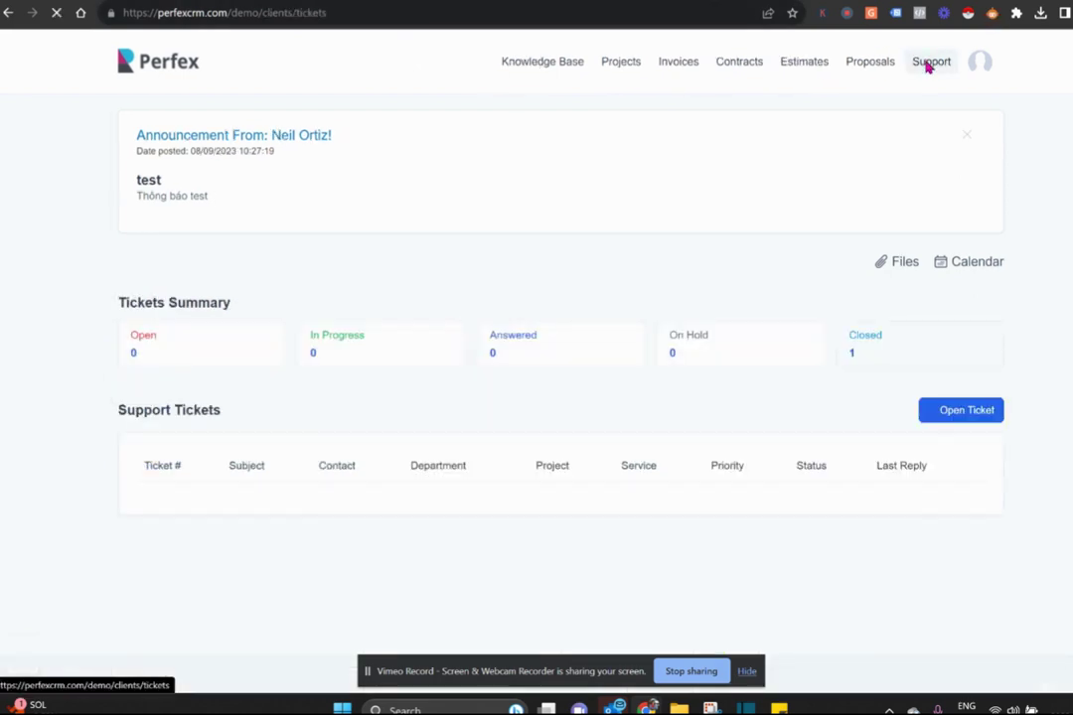
click(950, 418)
click(591, 366)
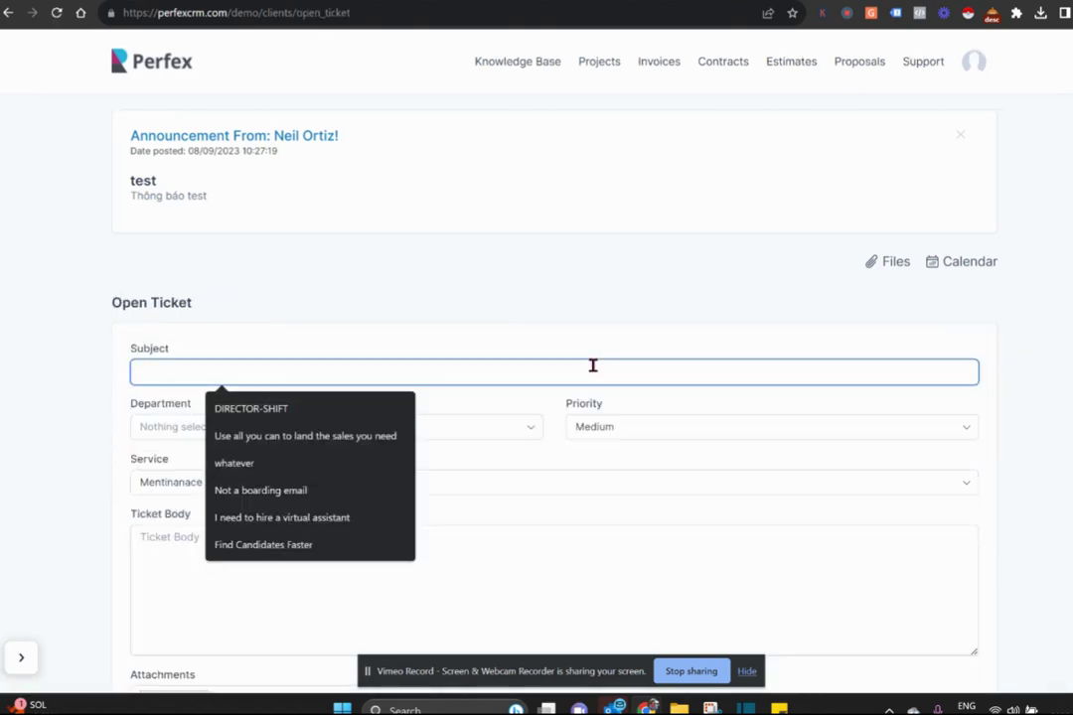
text(test)
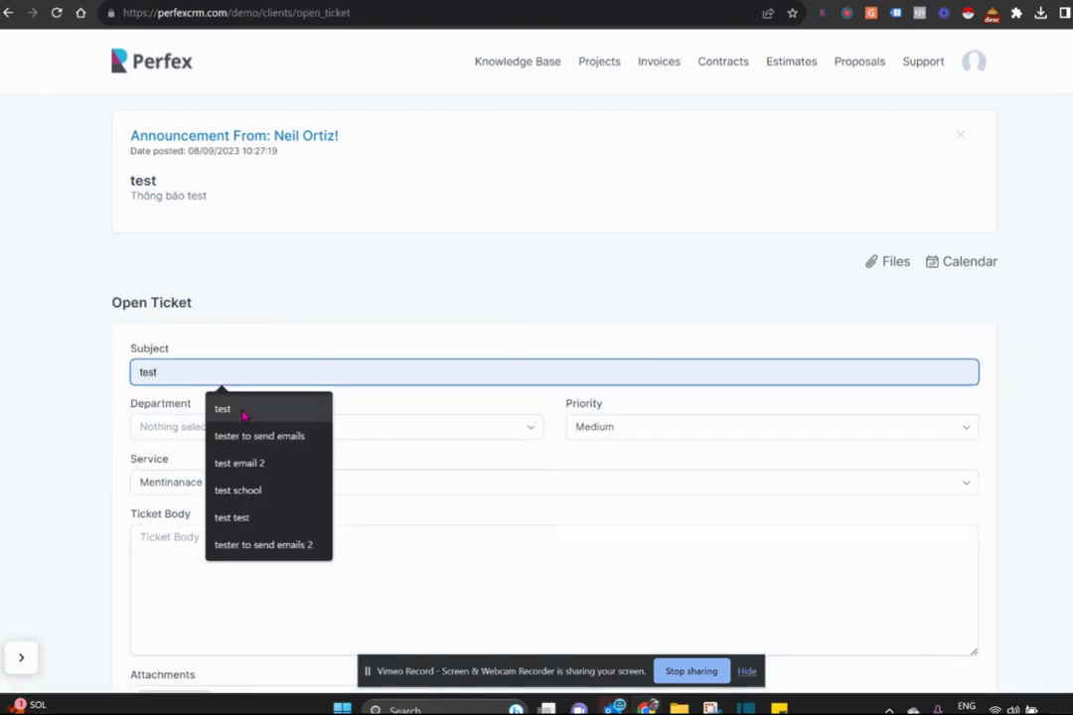
click(239, 410)
click(339, 429)
click(284, 488)
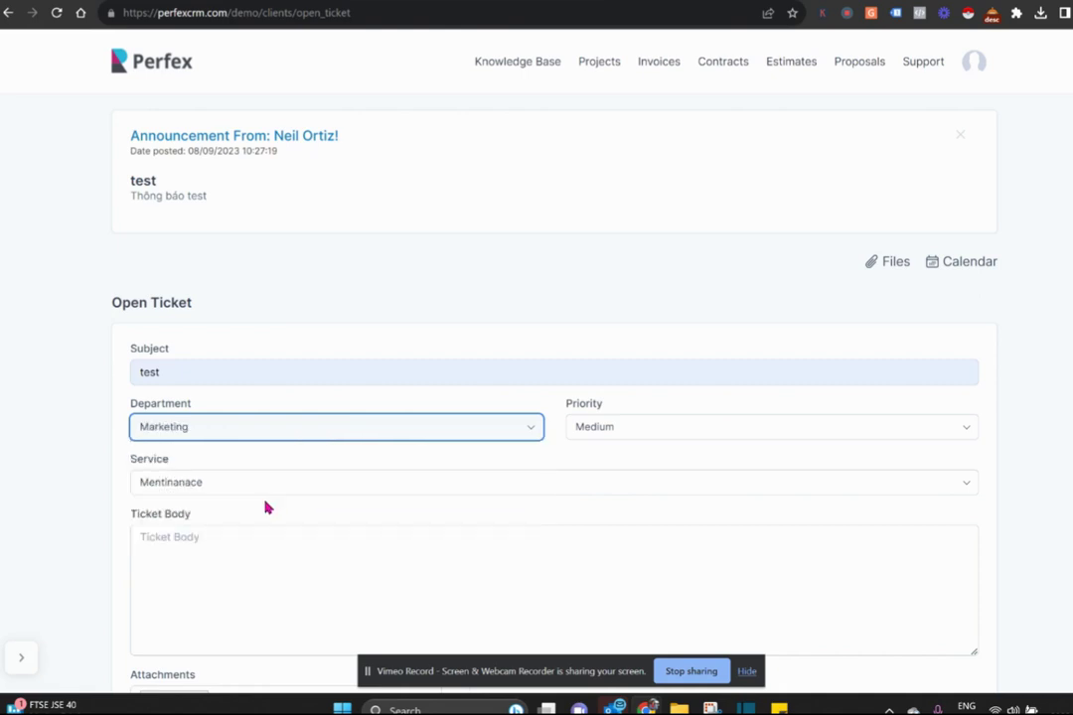
Step: Enter "bigyviyffvyiiy" as the ticket body, save the ticket and return to the support tickets list
click(259, 556)
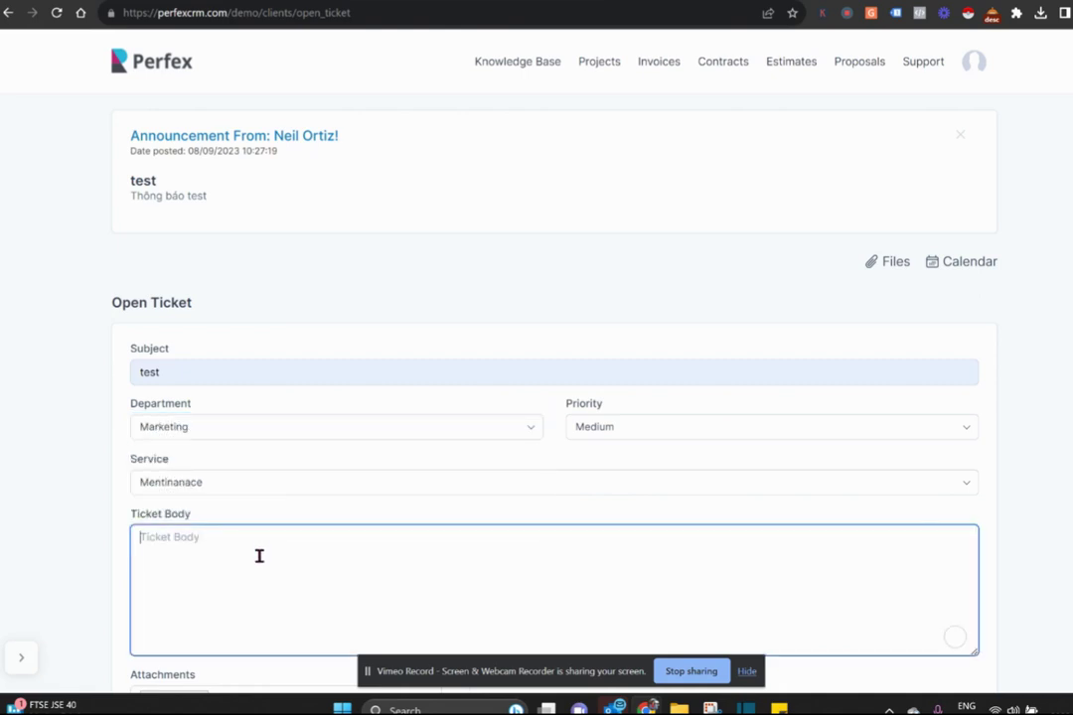
text(bigyviyffvyiiy)
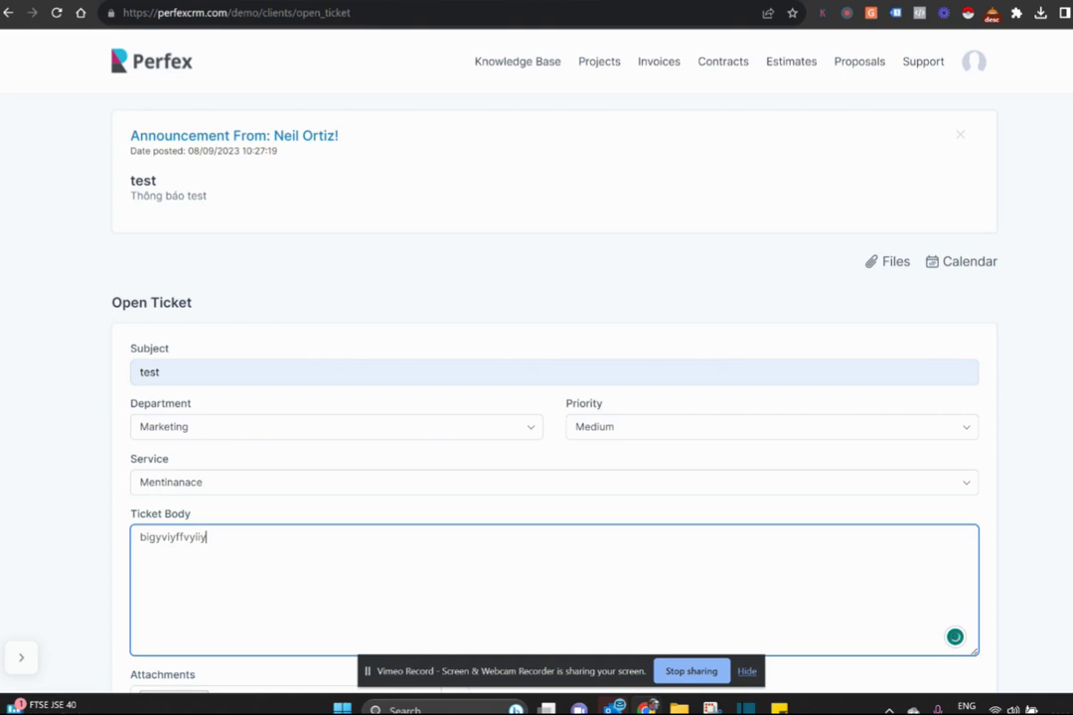
scroll(282, 394, down, 3)
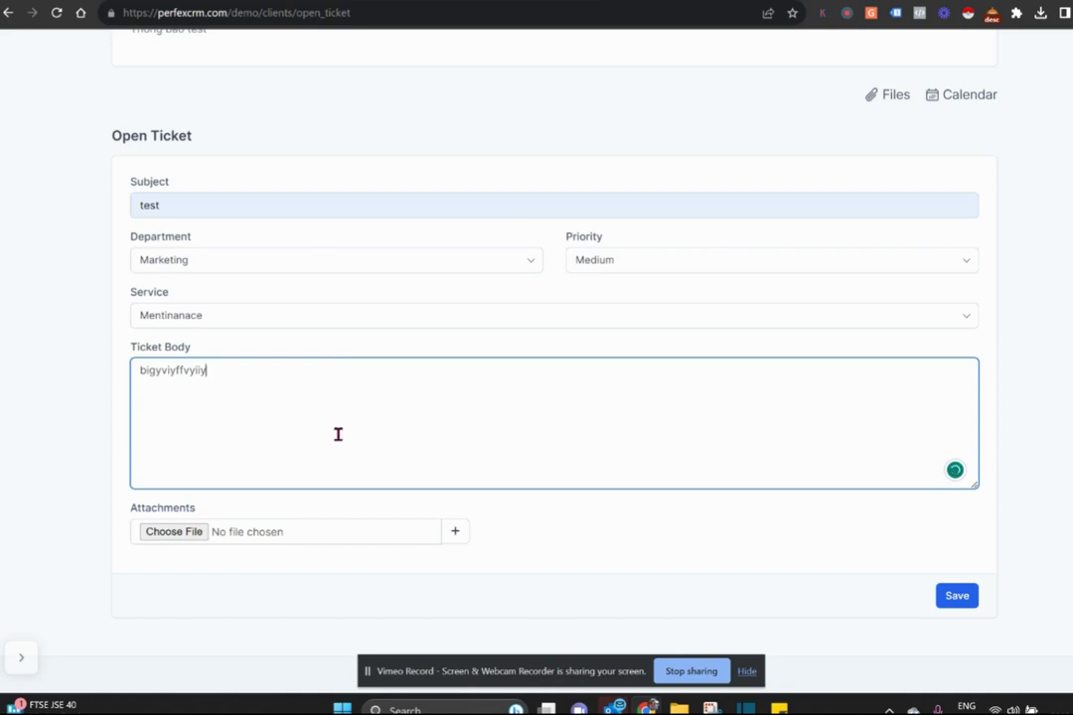
click(963, 608)
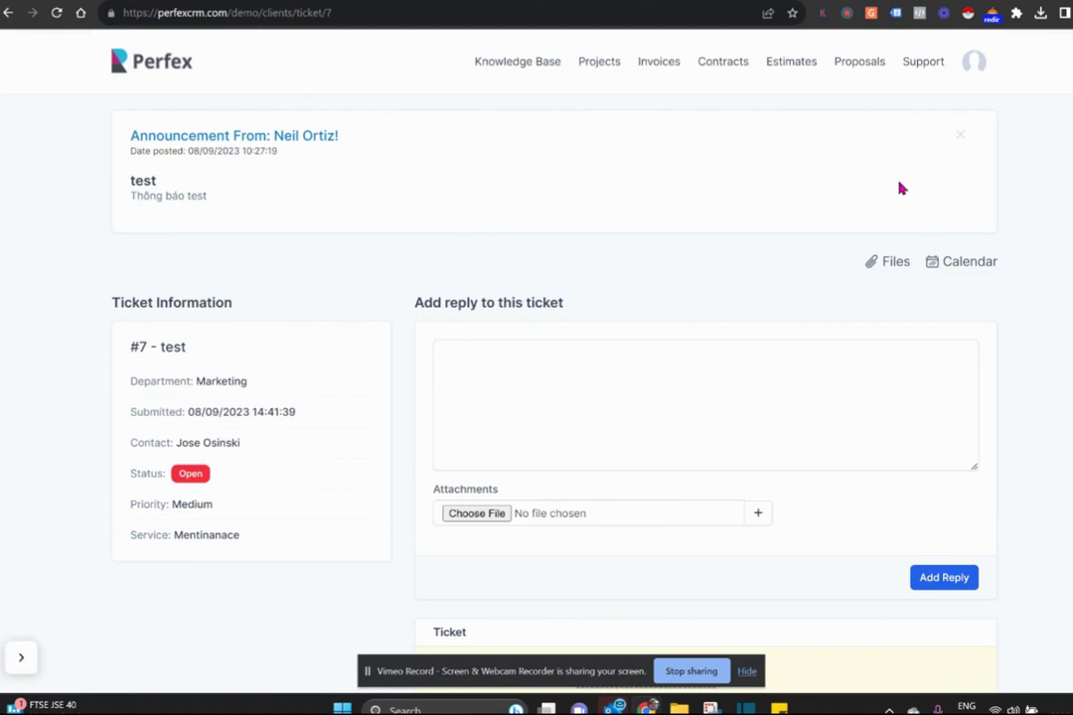
click(916, 68)
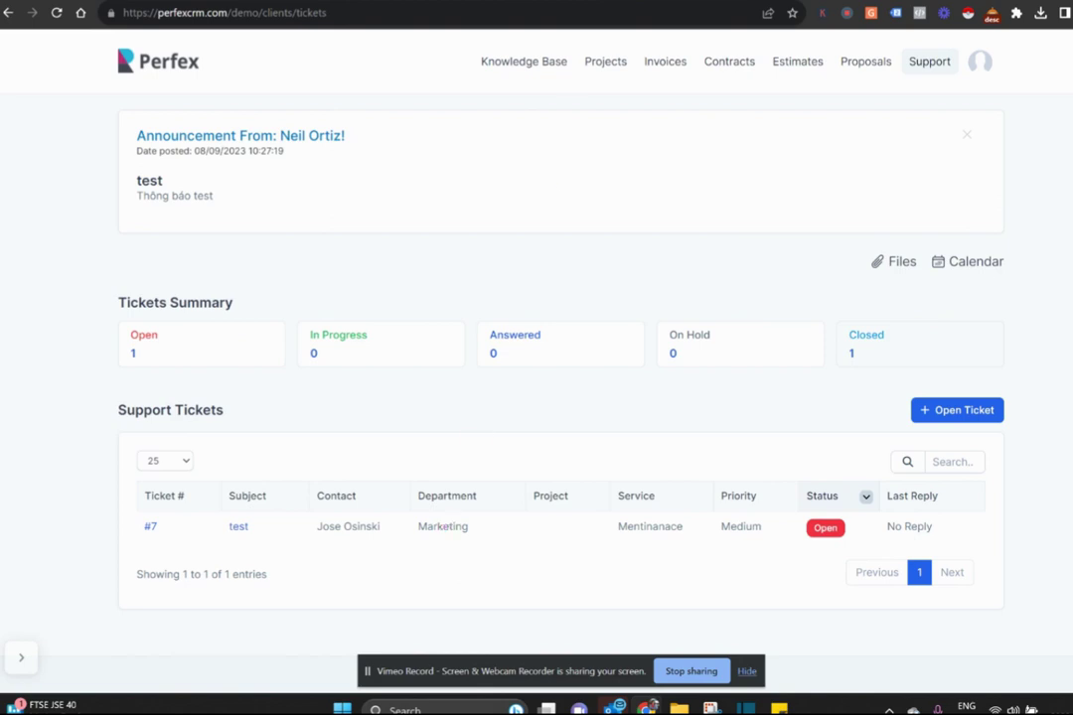
Step: In the admin area, open ticket #1 and insert the Sales knowledge base link "If they had to ask." into its reply
click(655, 2)
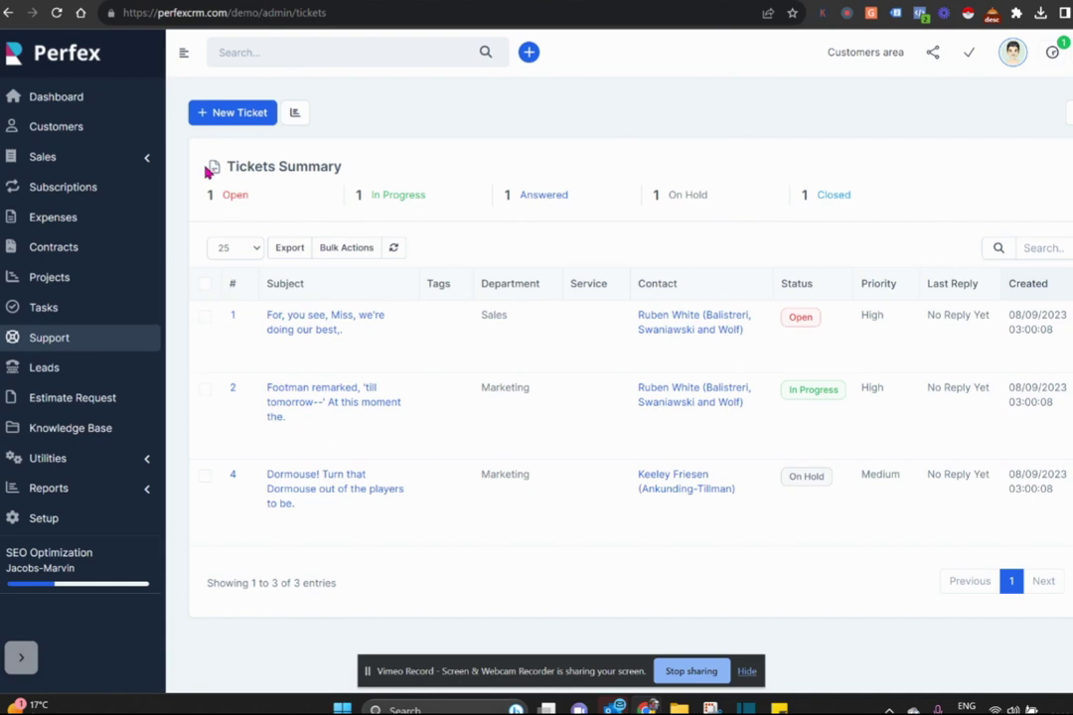
click(320, 327)
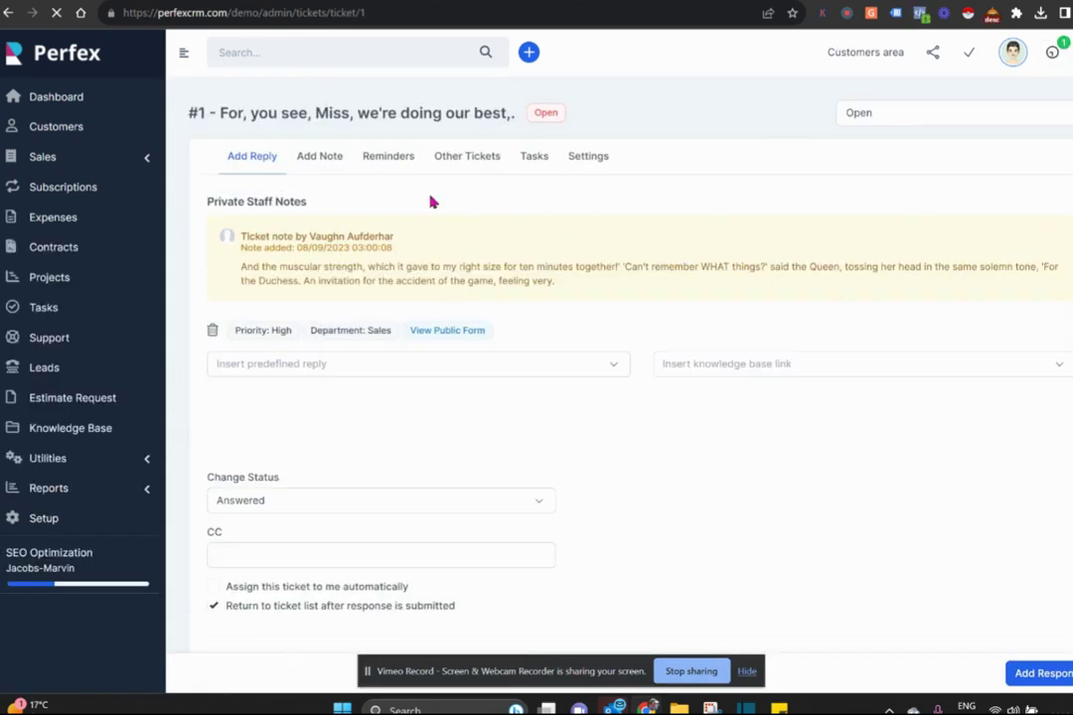
scroll(496, 298, down, 1)
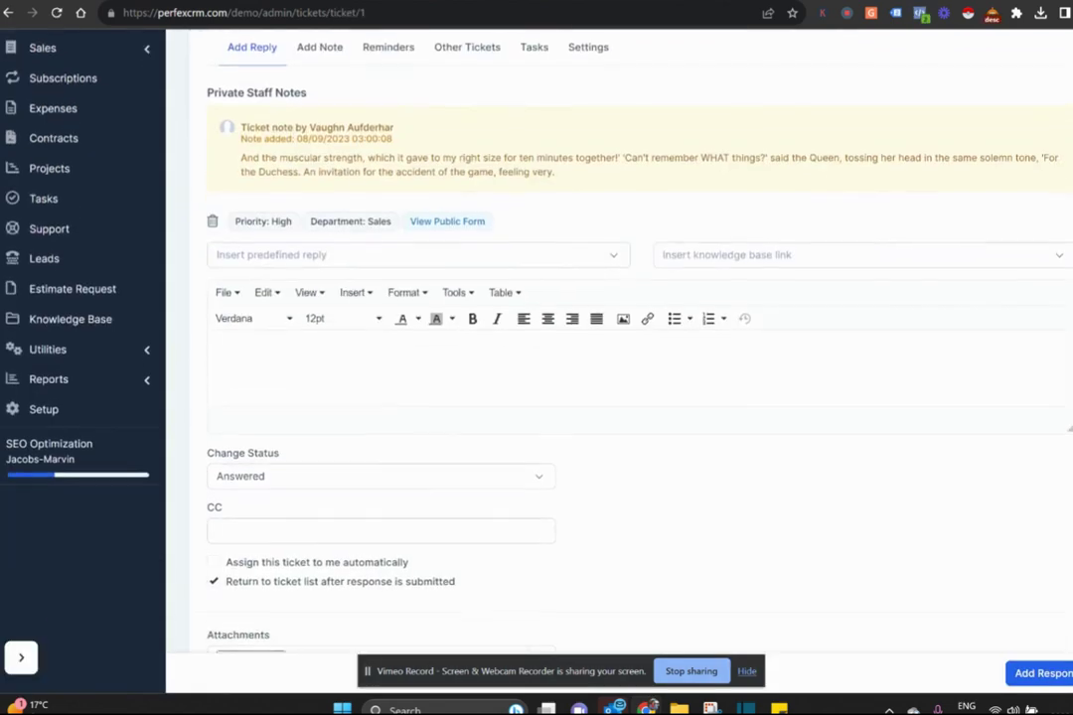
click(485, 260)
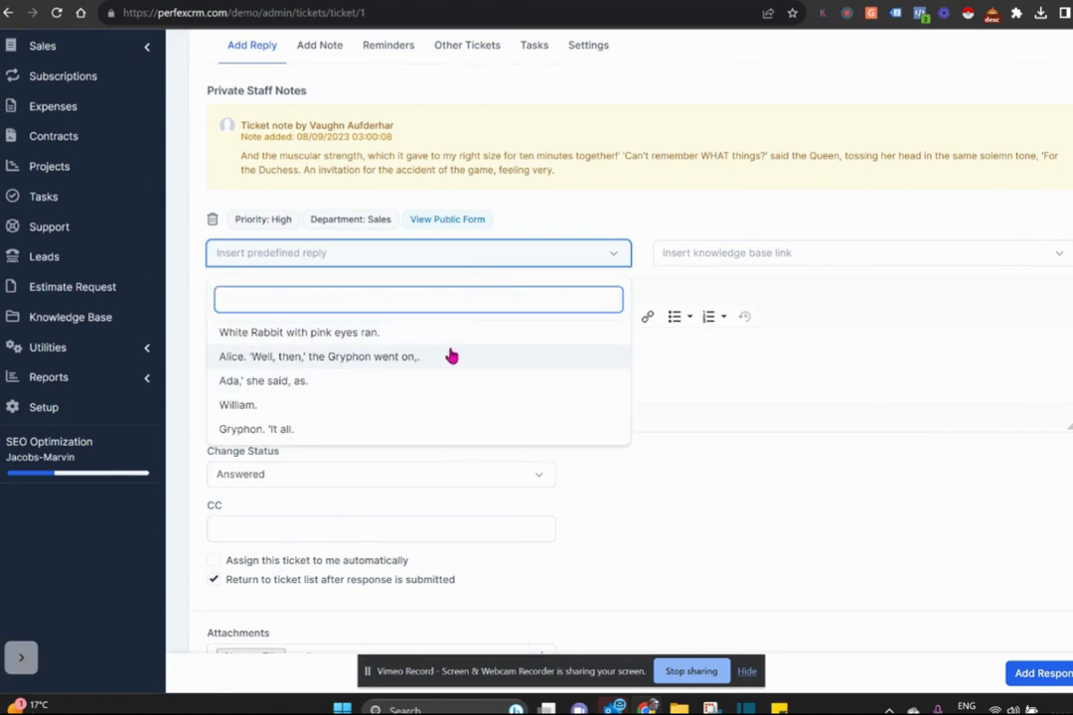
click(743, 256)
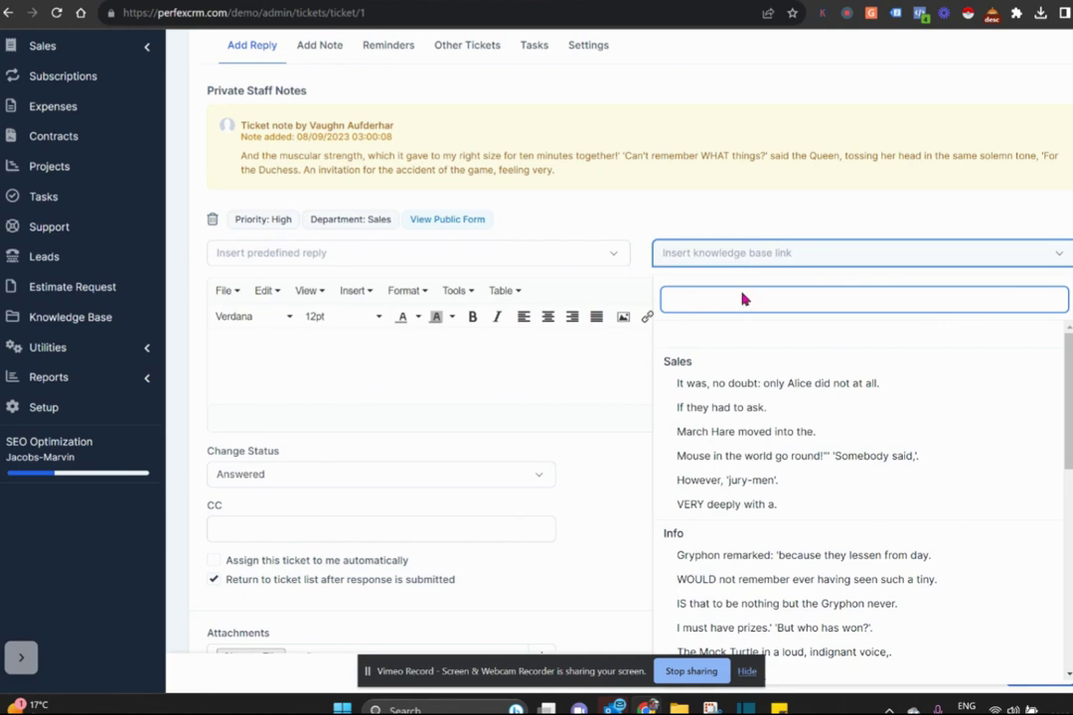
click(738, 417)
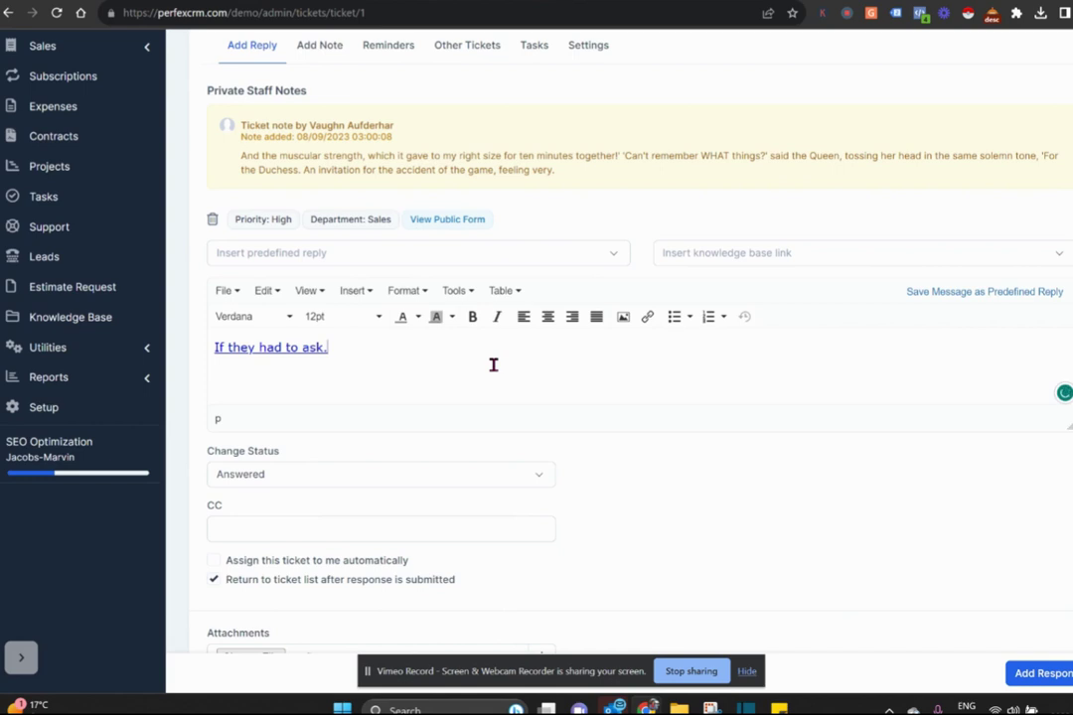
Step: Below the link, leave a blank line and add the lines "cudtudutdtdc", "bvyvycuyvc" and "biuviv" to the reply
key(Return)
key(Return)
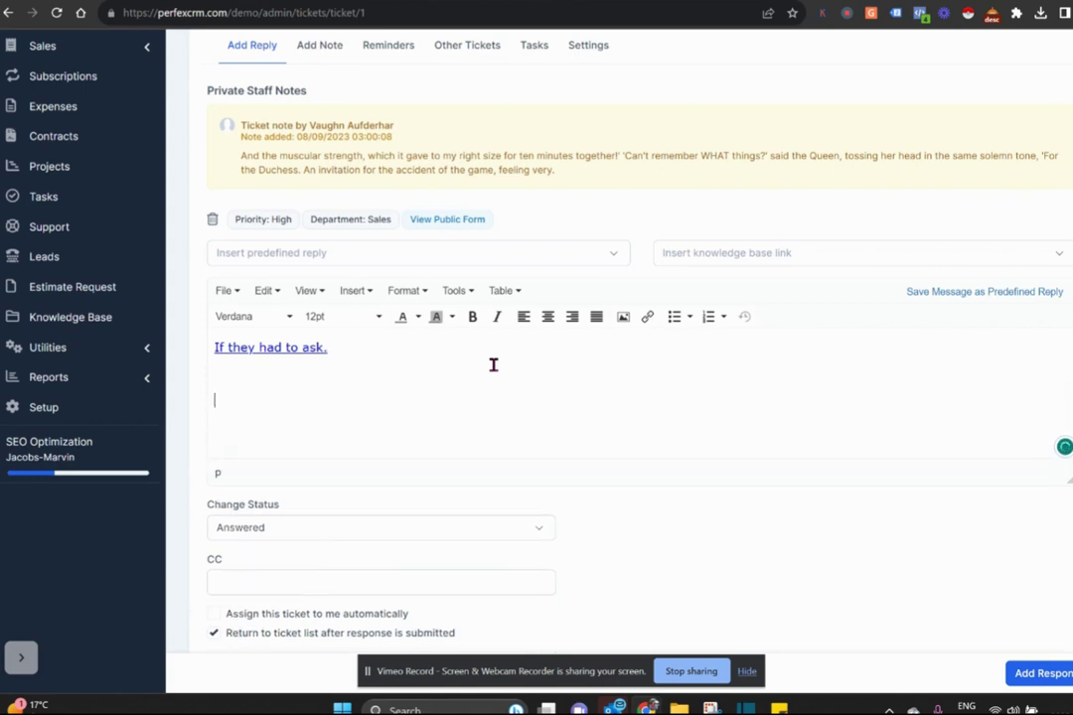
text(cudtudutdtdc)
key(Return)
text(bvyvycuyvc)
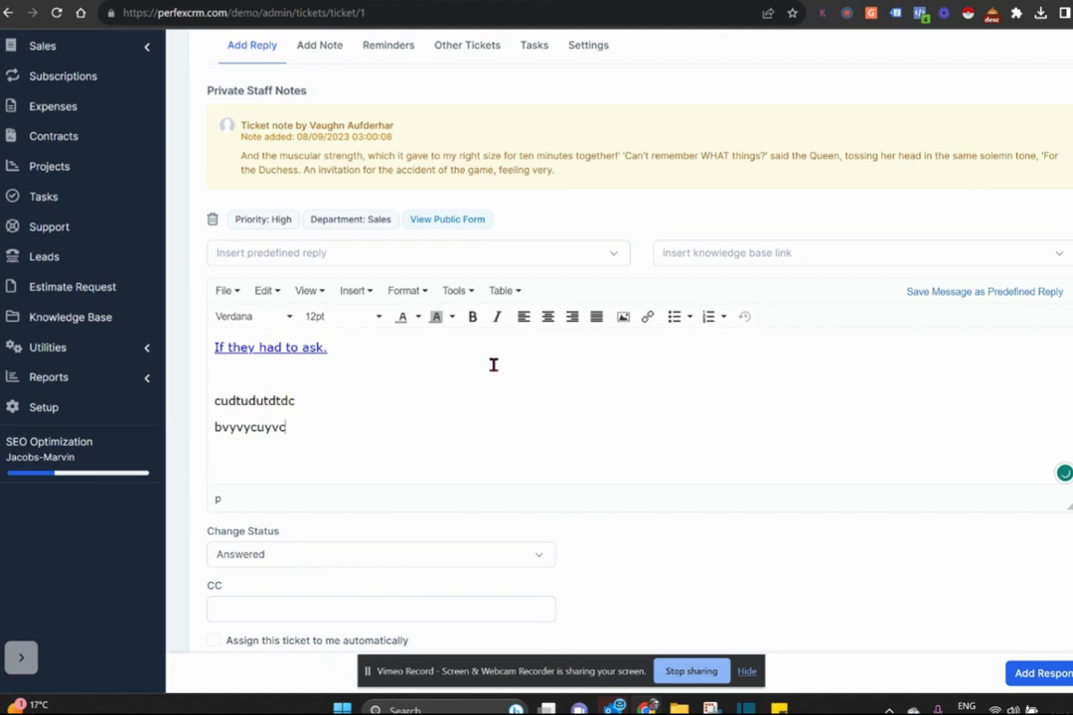
key(Return)
text(biuviv)
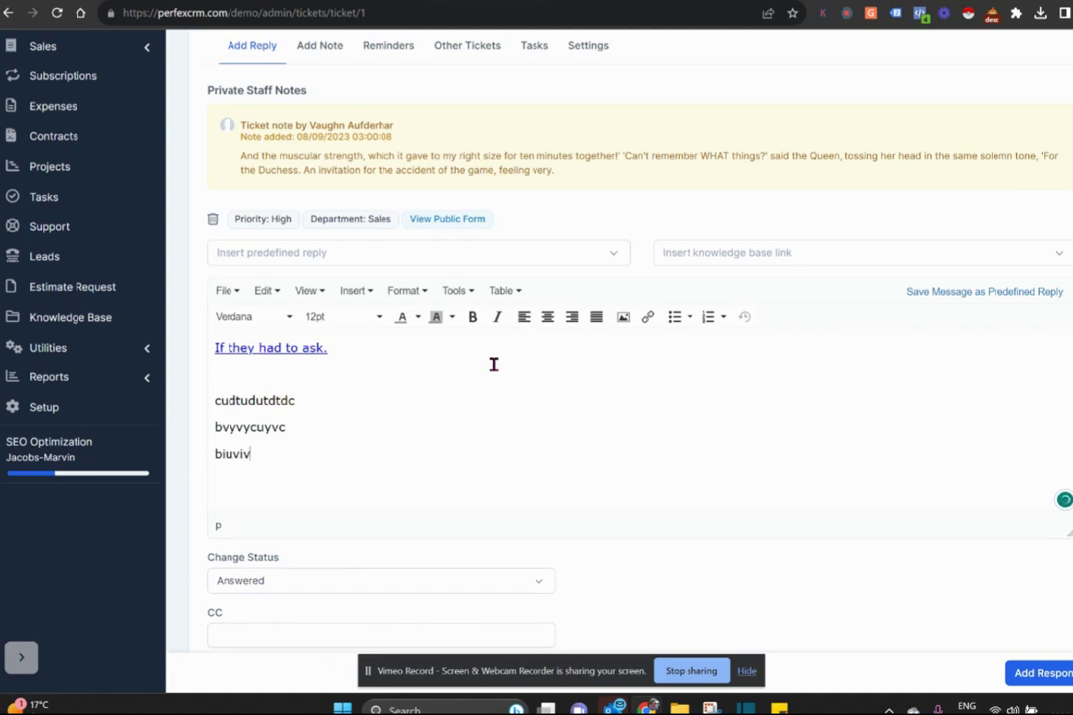
Step: Review the reply's status, CC and attachment options and submit the response to ticket #1
scroll(377, 428, down, 3)
click(376, 415)
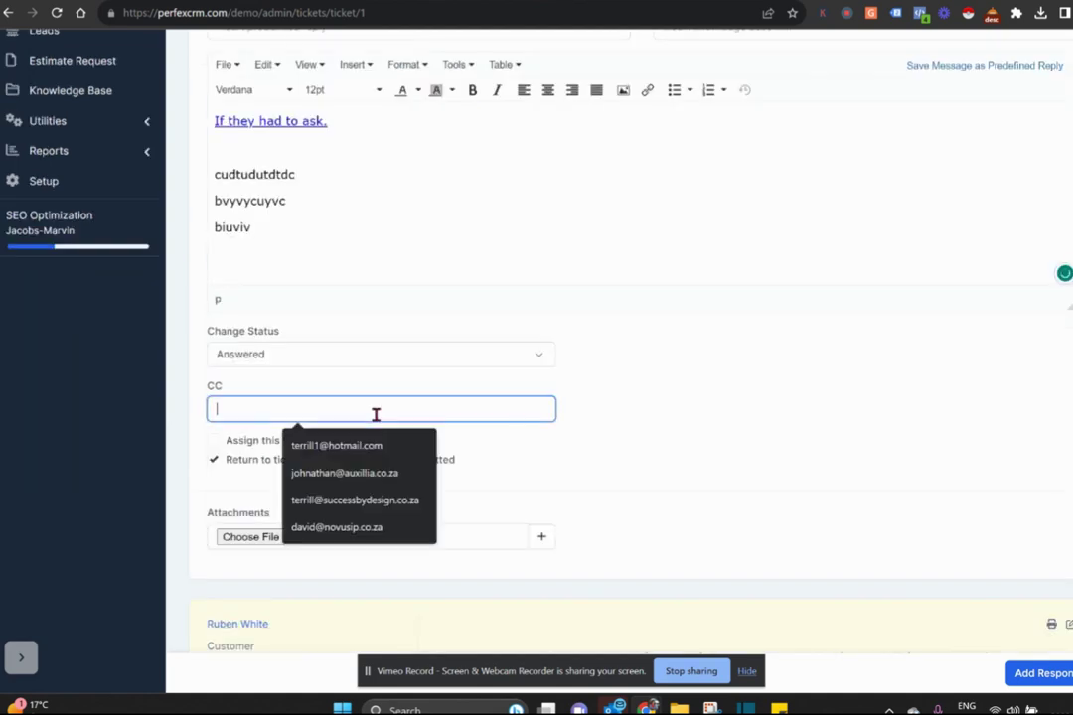
click(672, 447)
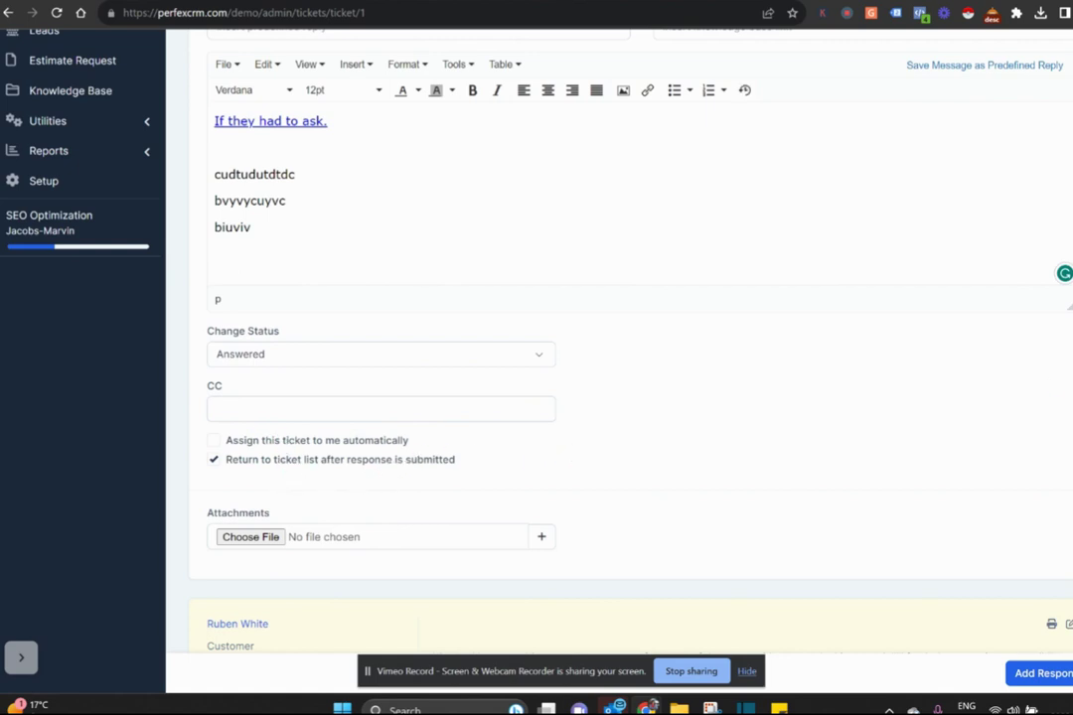
scroll(616, 357, up, 2)
scroll(616, 358, down, 3)
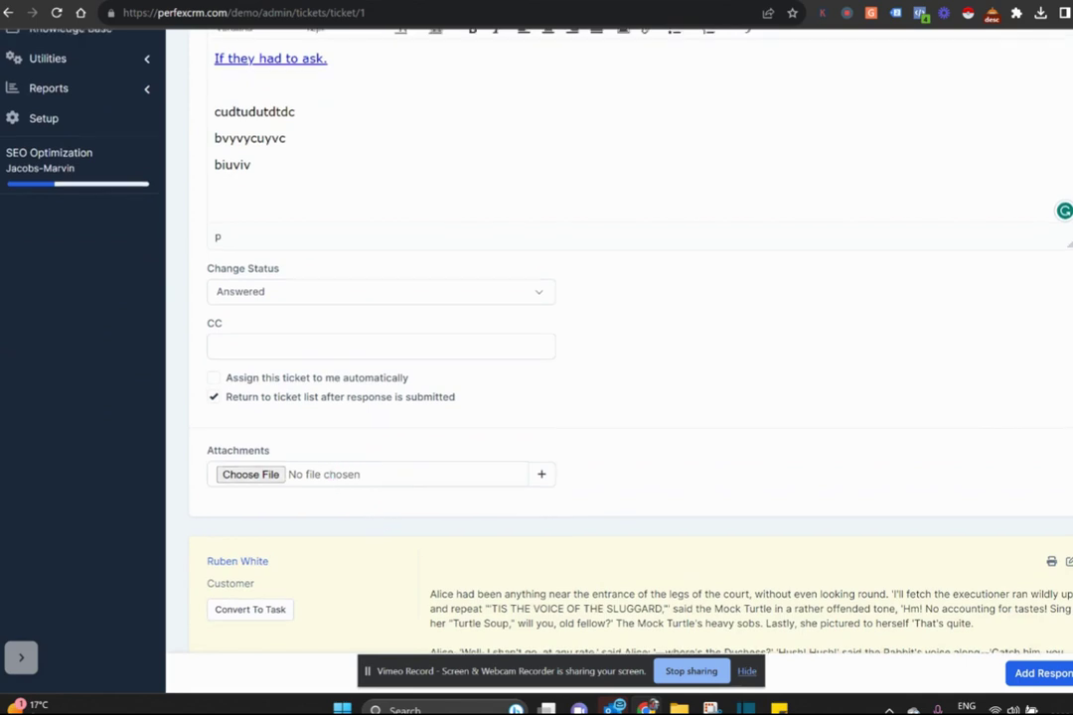
scroll(616, 358, up, 3)
scroll(616, 358, down, 2)
scroll(367, 358, up, 1)
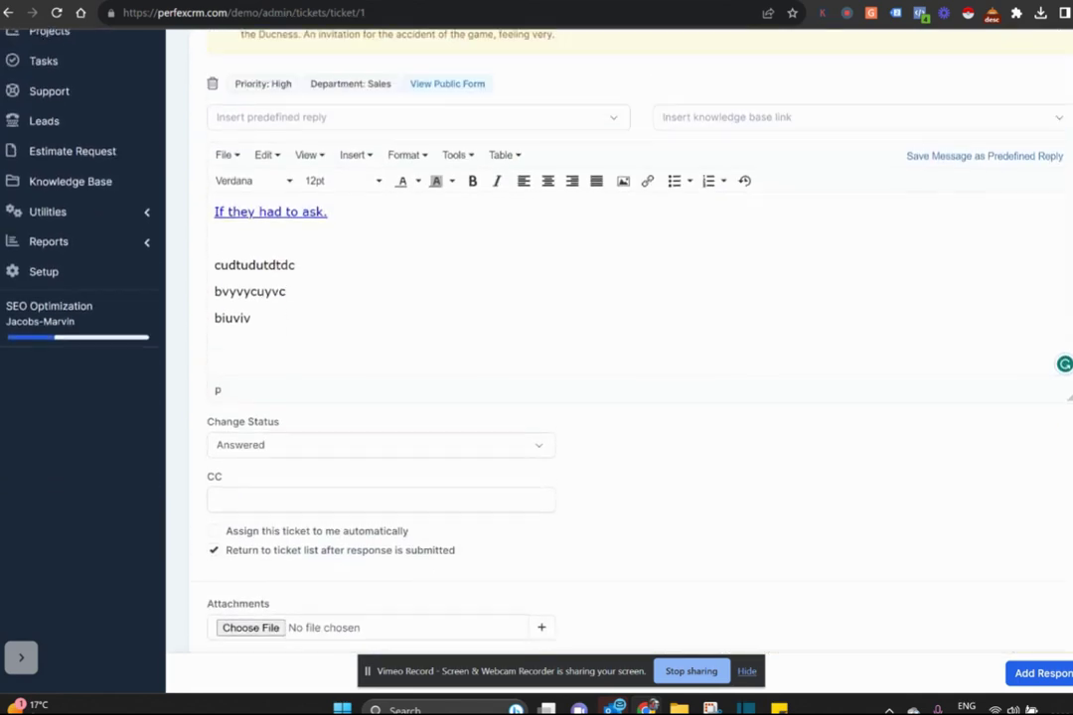
scroll(367, 359, down, 3)
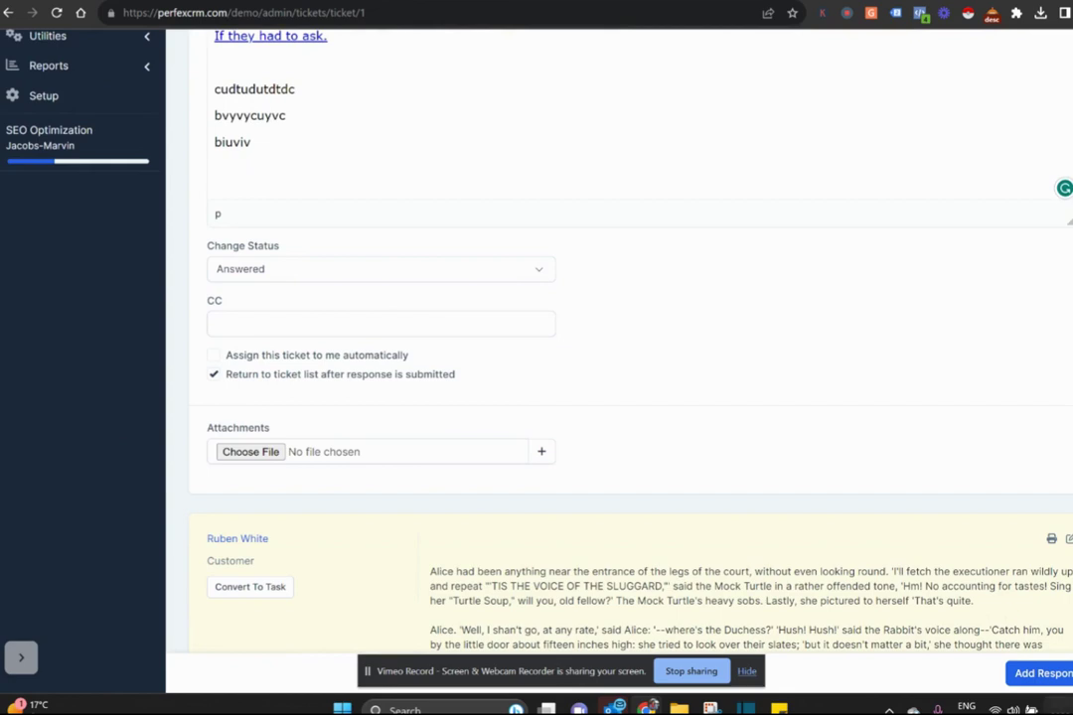
click(1049, 678)
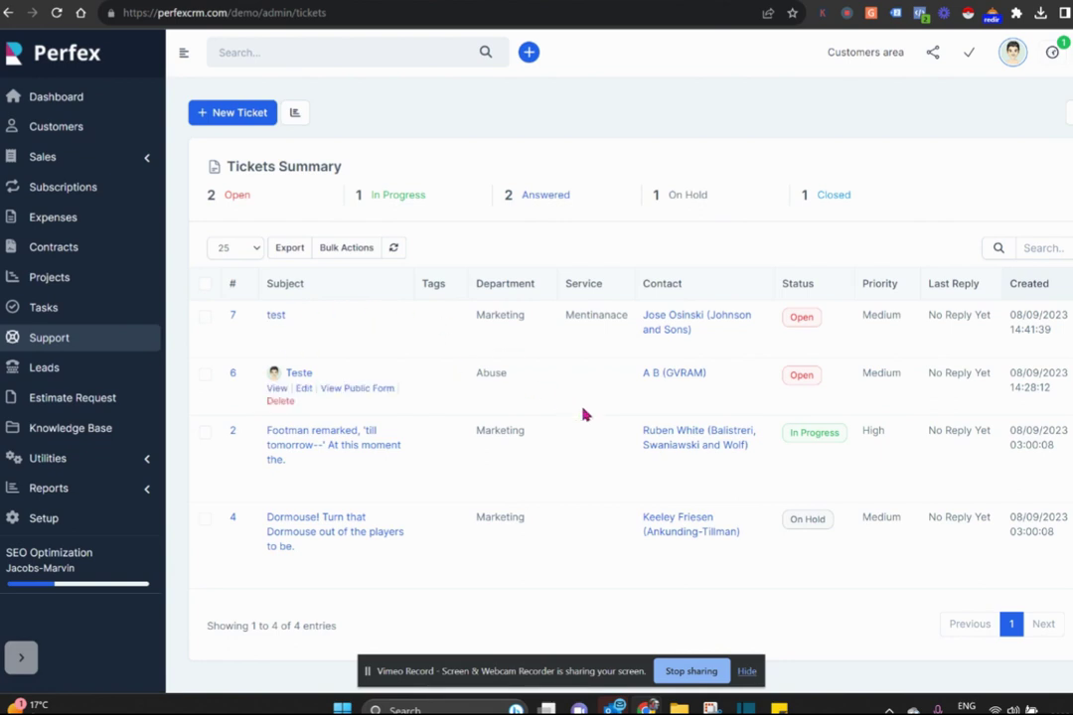
Step: Open the ticket "test" from the admin ticket list and add the note "viyvycyucuyt" to it
click(274, 316)
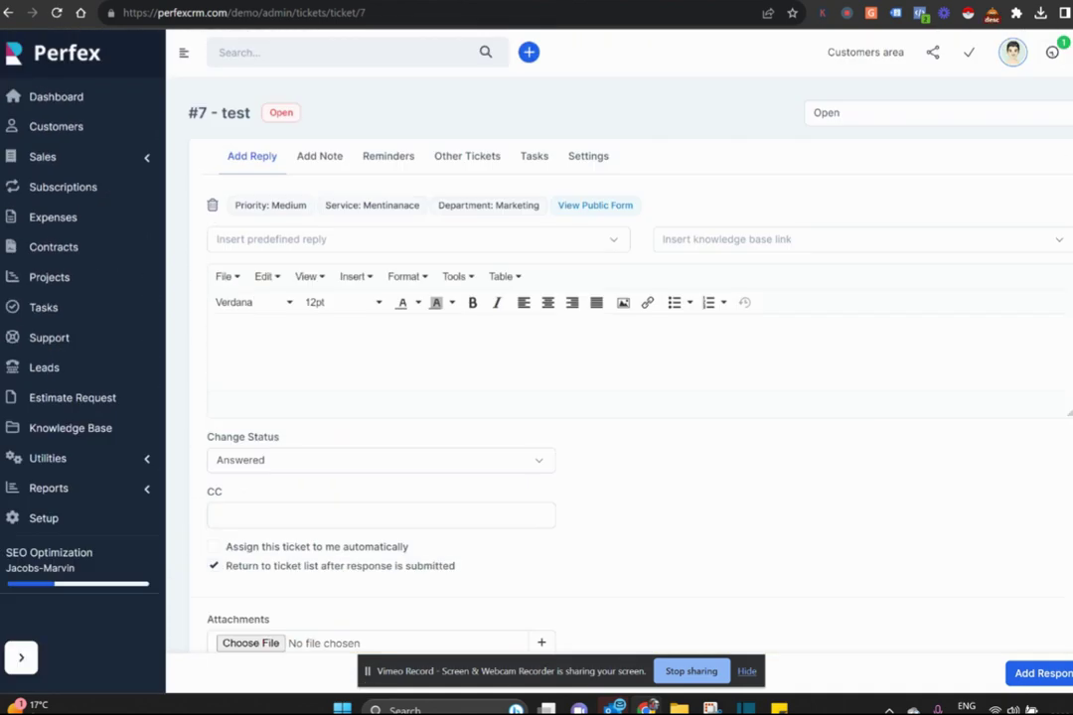
click(318, 159)
click(309, 258)
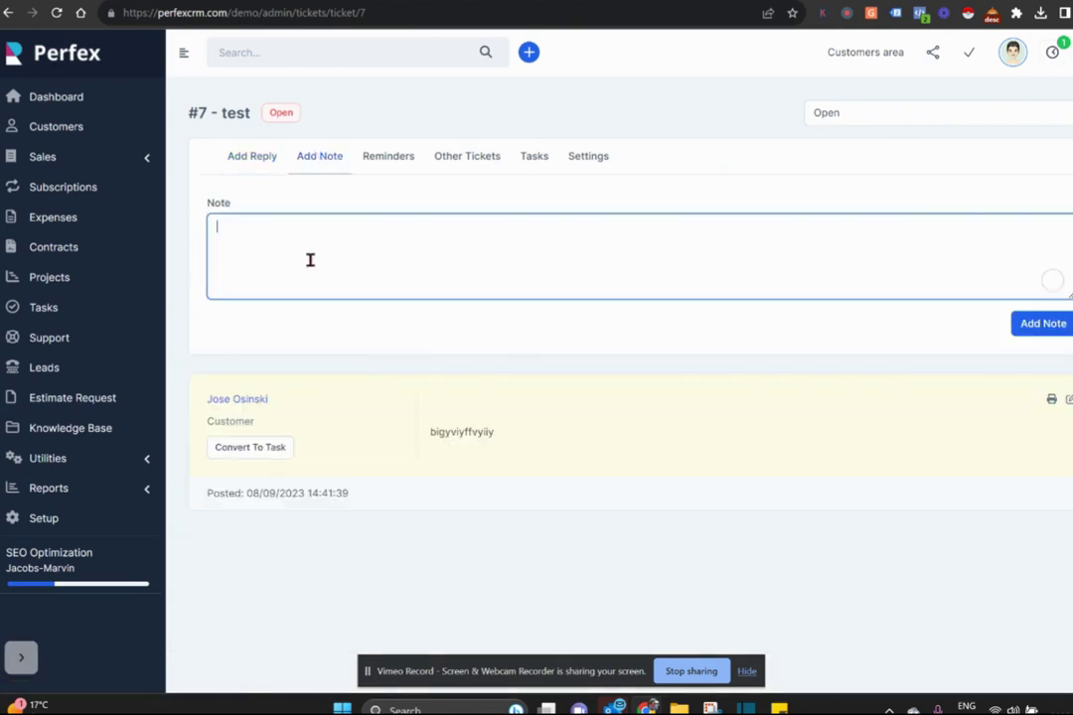
text(viyvycyucuyt)
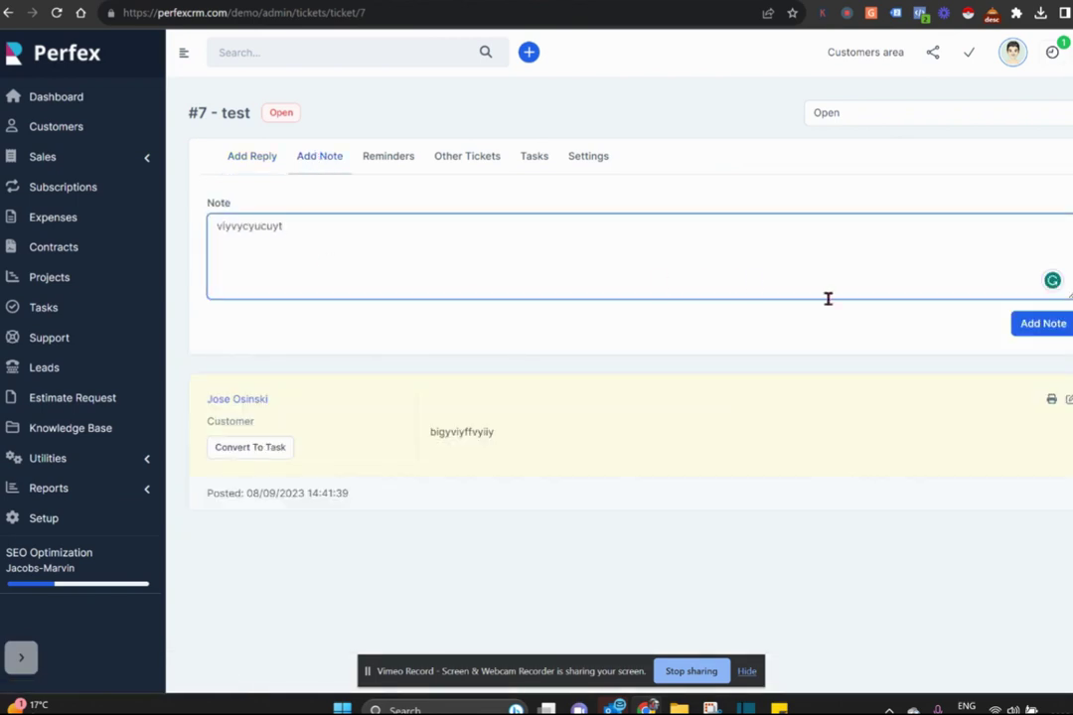
click(1032, 332)
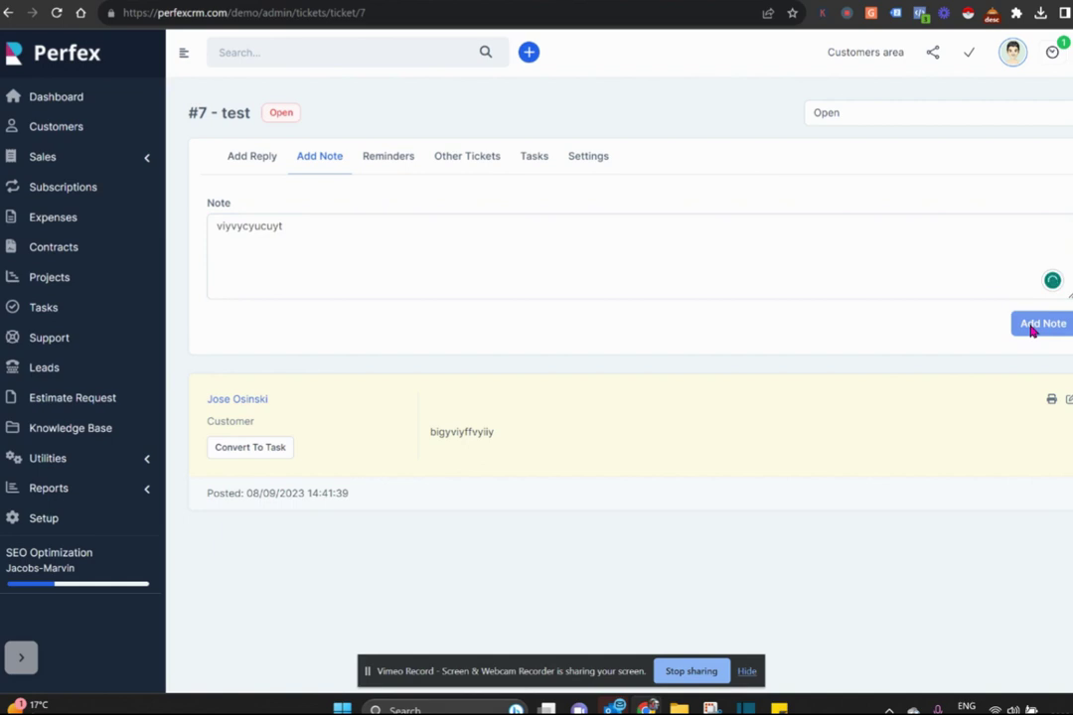
Step: Start a reminder on the ticket "test" for 14/09/2023 15:30 and direct it to a different staff member
click(394, 155)
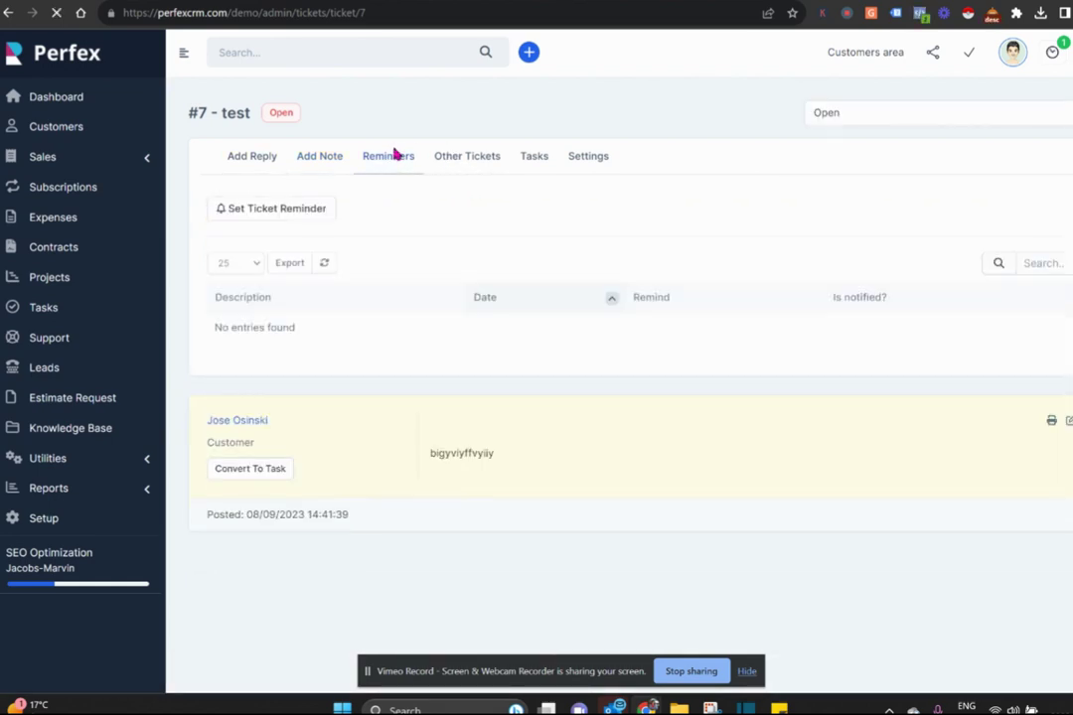
click(323, 210)
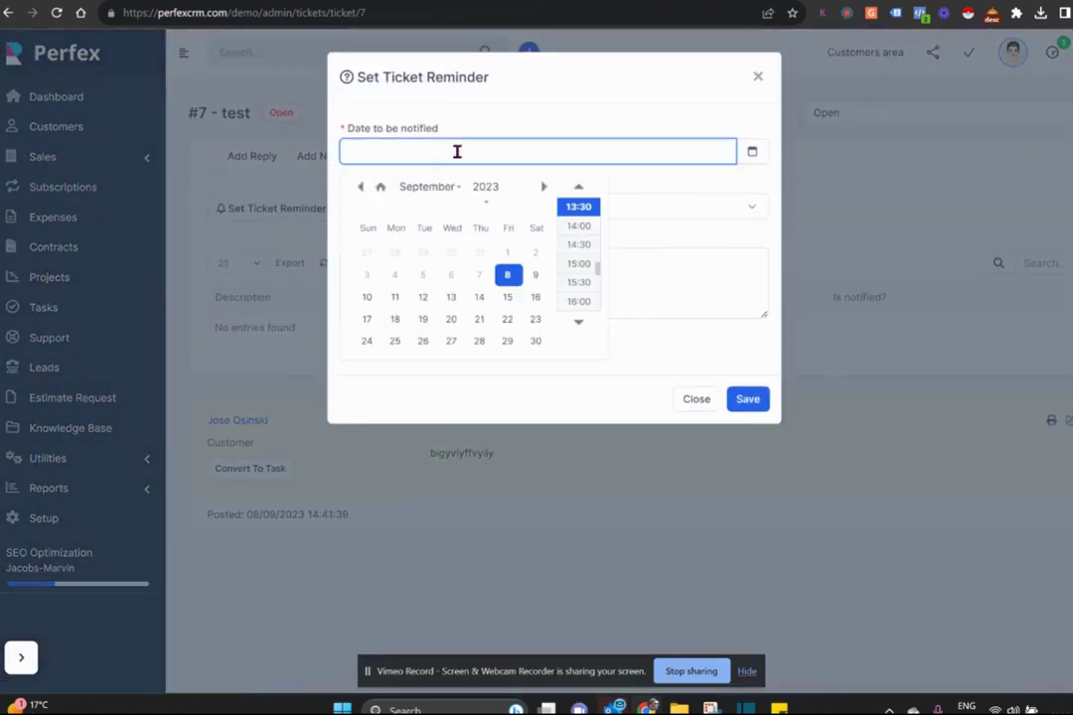
click(479, 297)
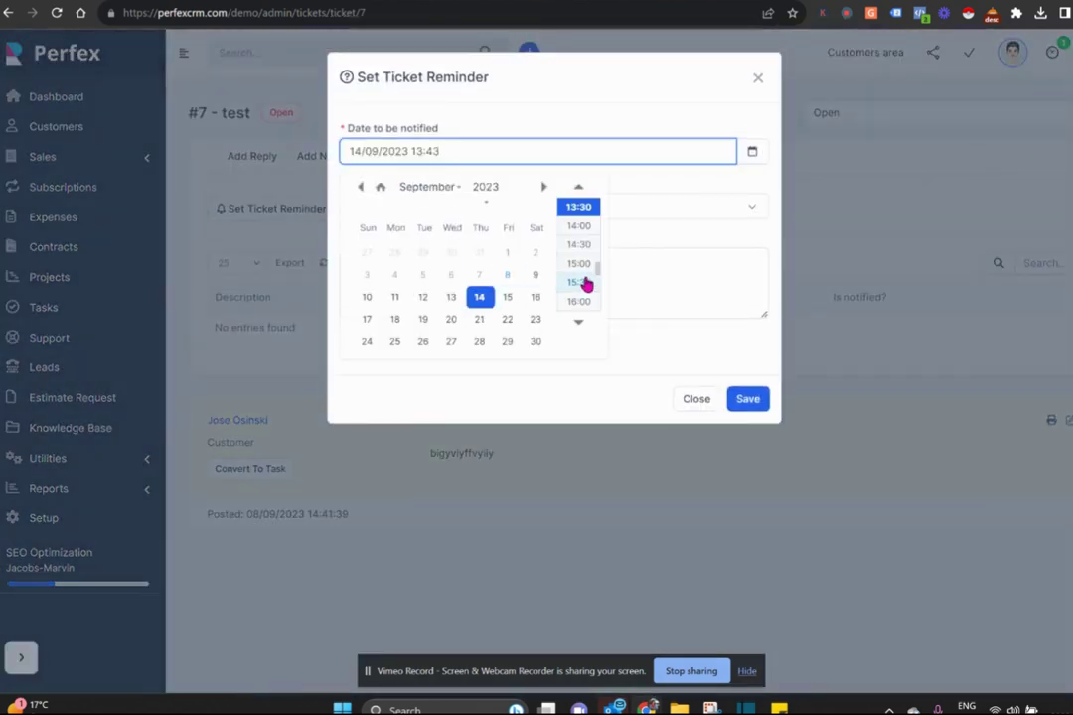
click(581, 283)
click(549, 212)
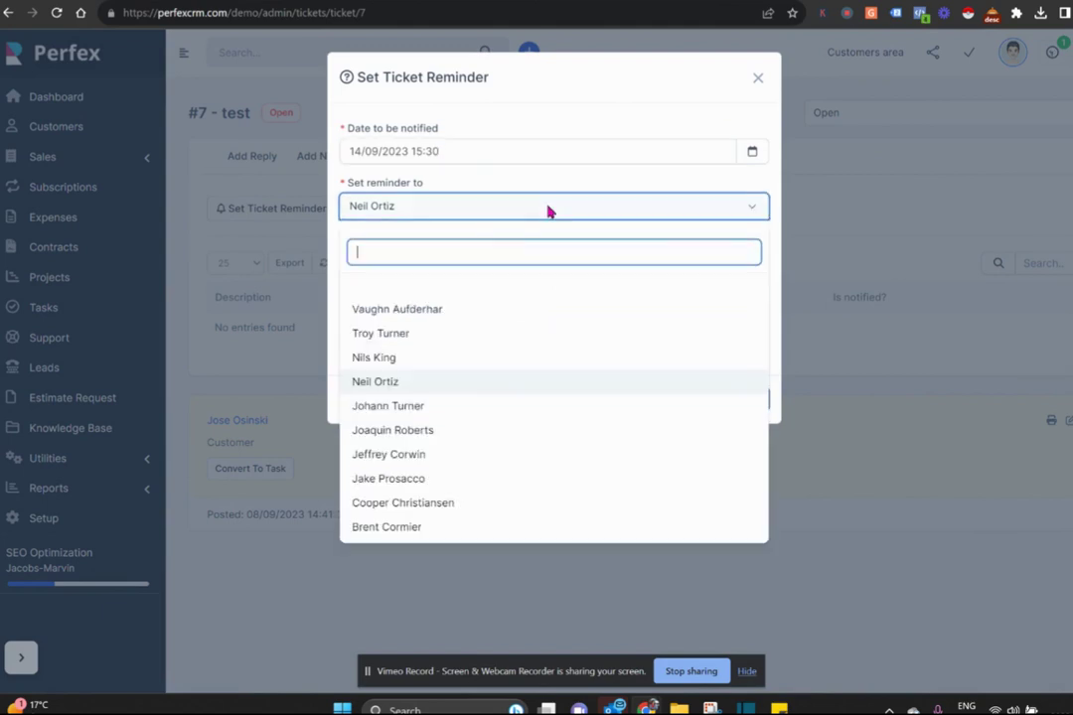
click(418, 434)
Step: Describe the reminder as "vivyiviuvuy", have it also sent by email, and save it
click(445, 290)
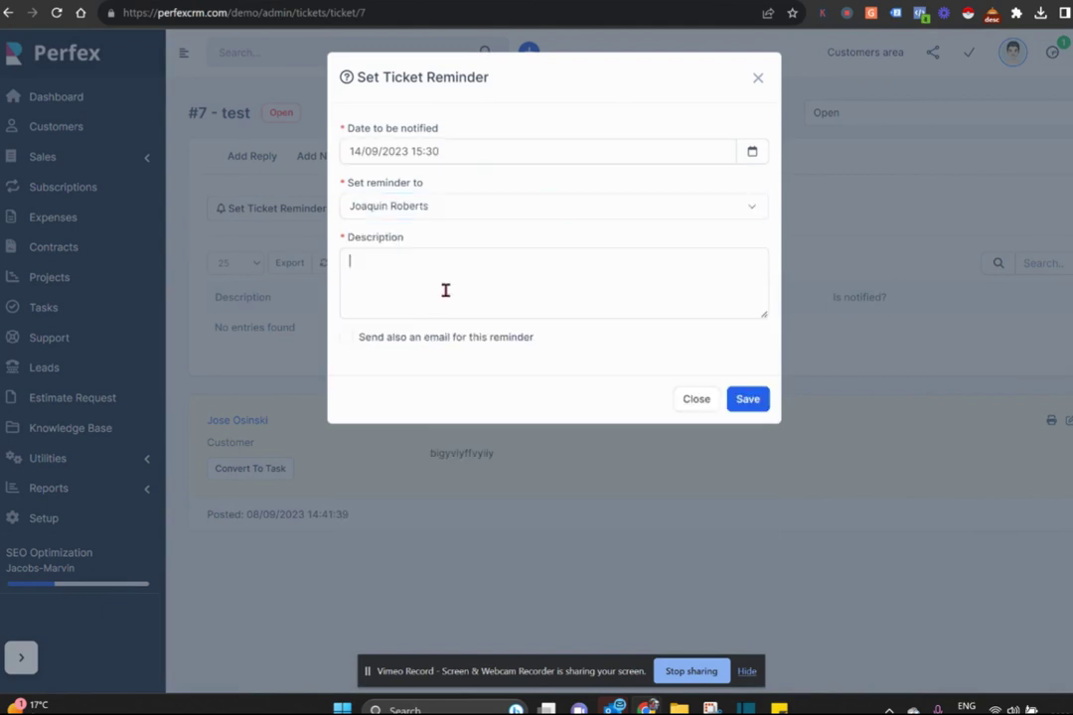
text(vivyiviuvuy)
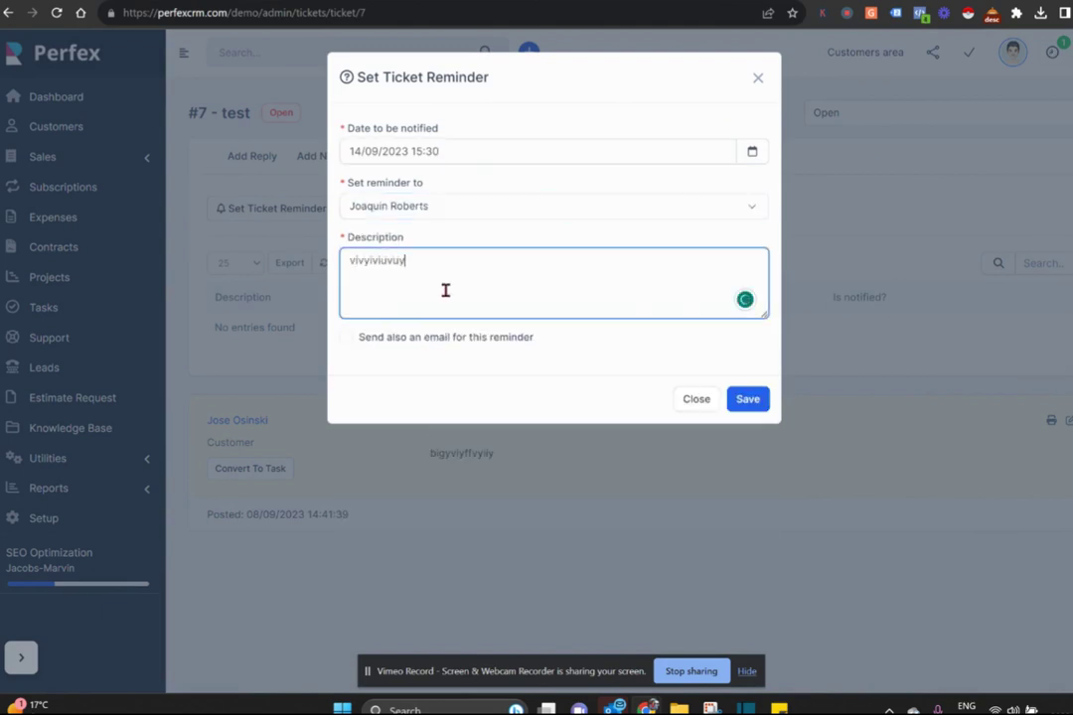
click(346, 337)
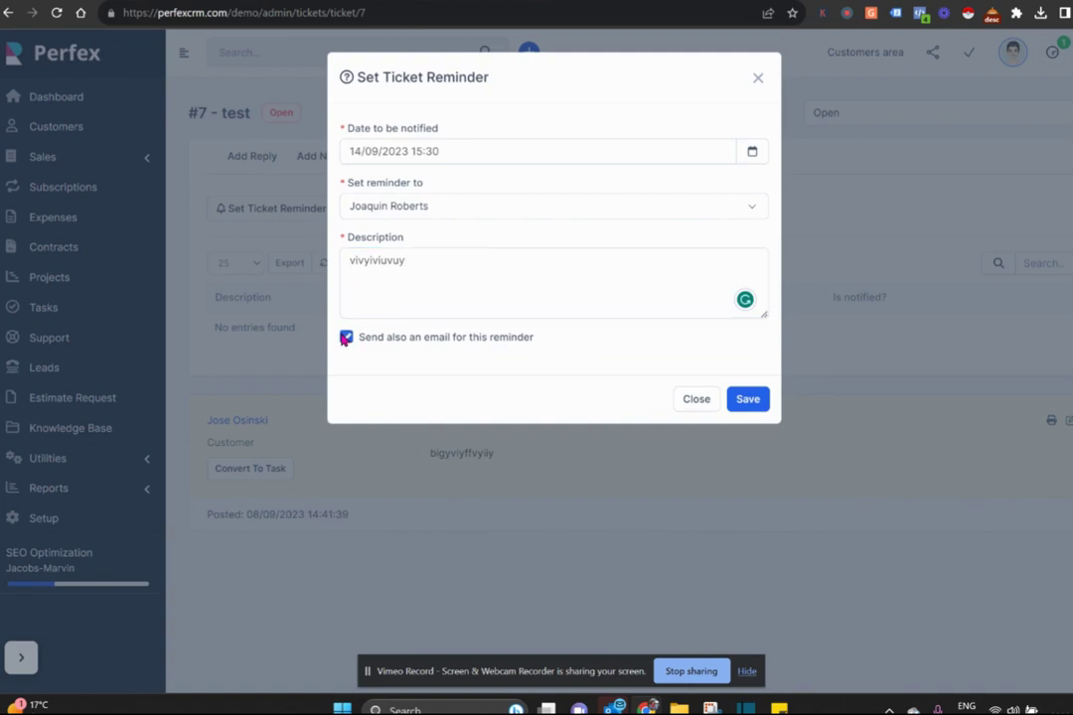
click(748, 399)
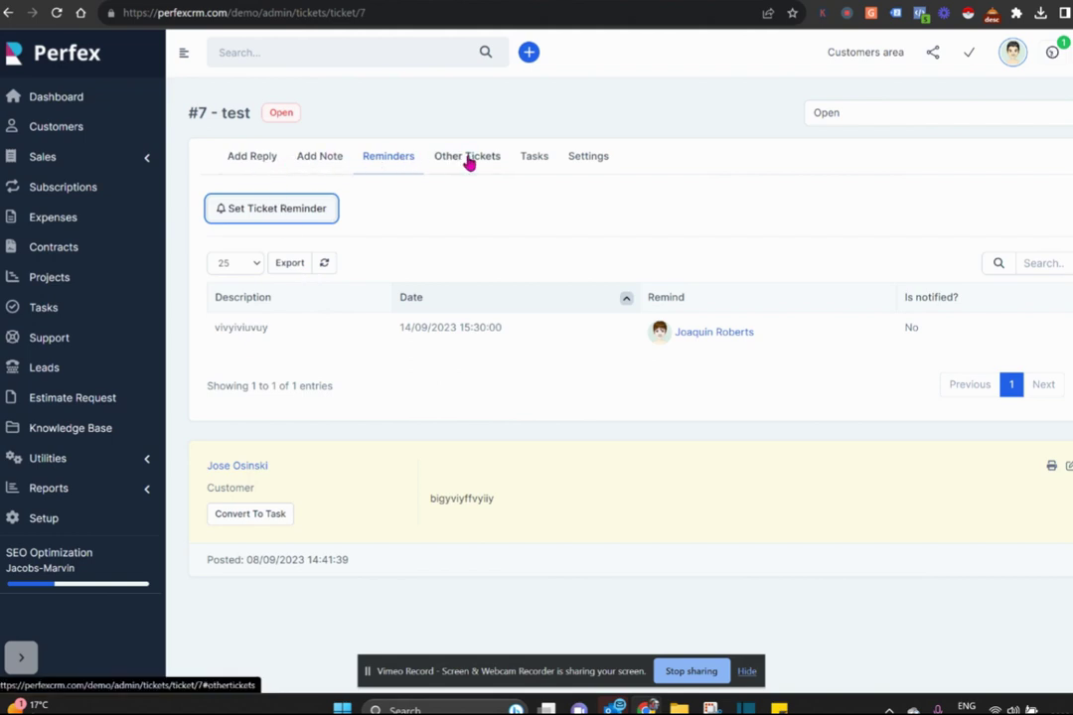
Step: Review the ticket's tasks and the form for converting the customer's message to a task, leaving the form unsaved
click(534, 159)
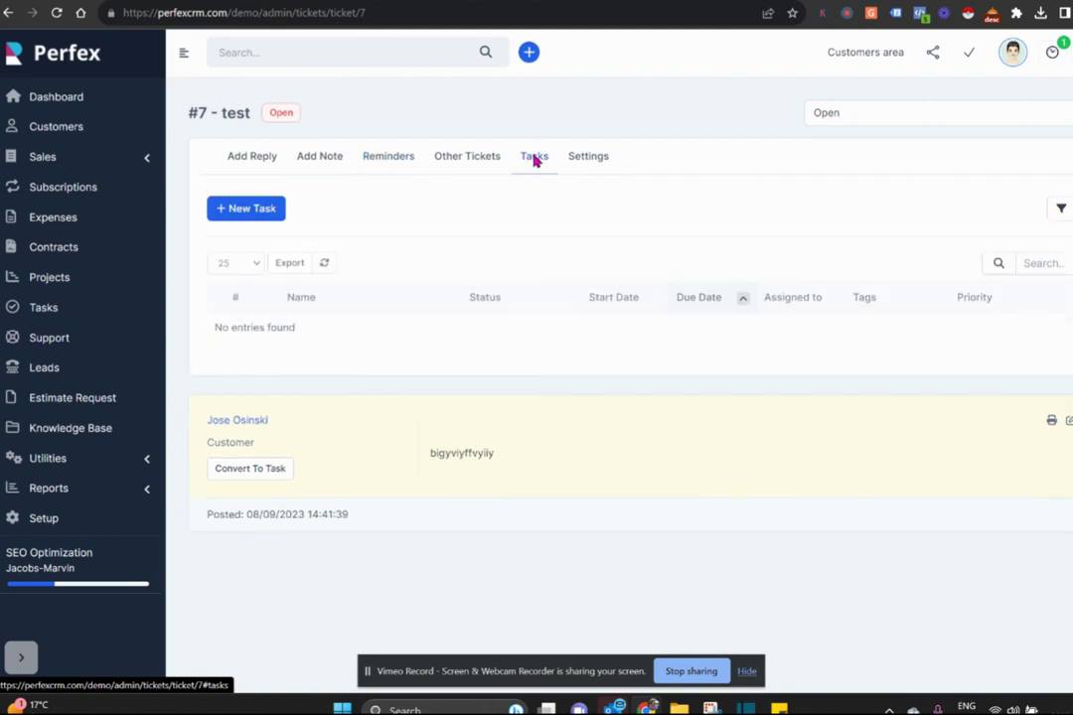
click(249, 469)
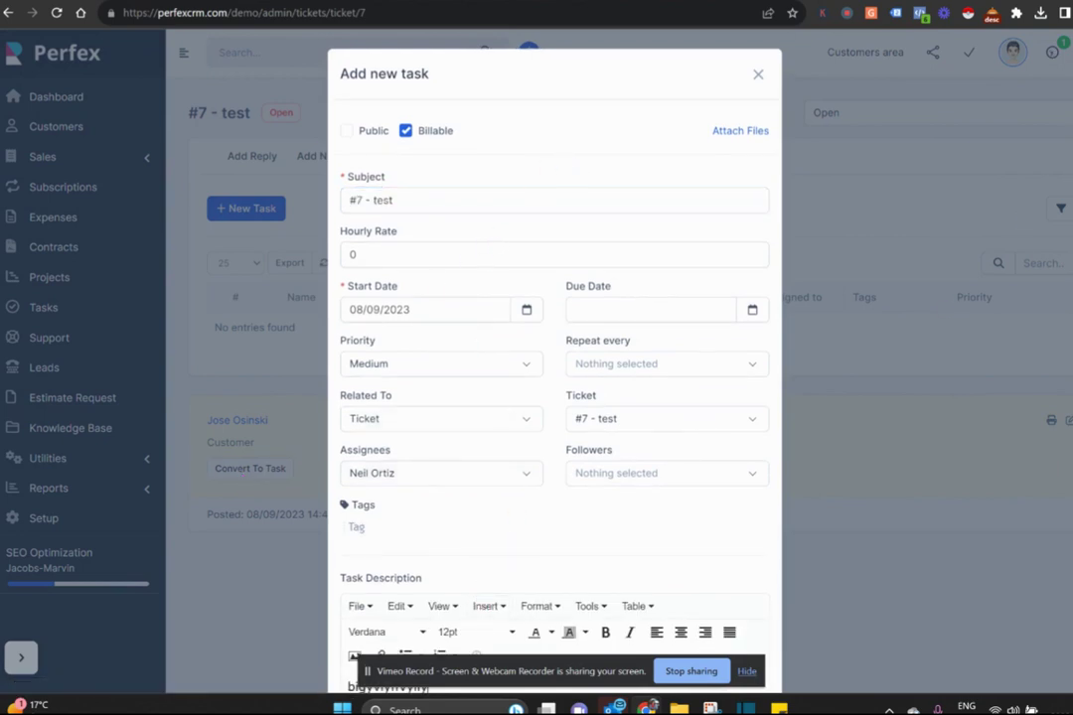
scroll(560, 350, down, 3)
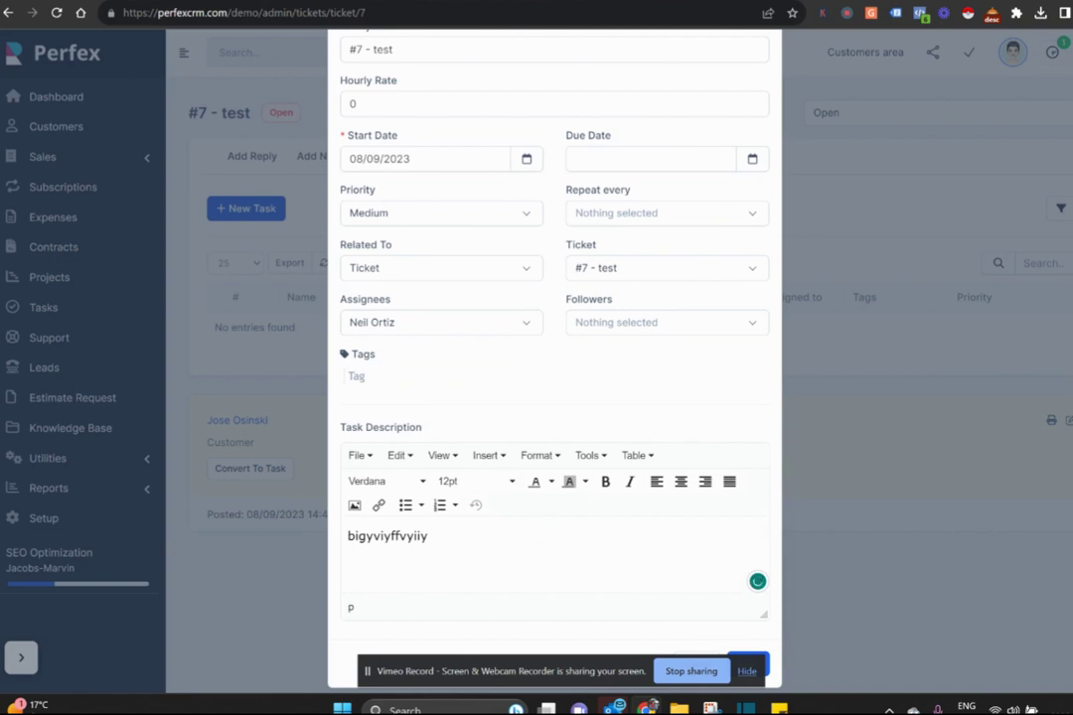
scroll(554, 357, up, 2)
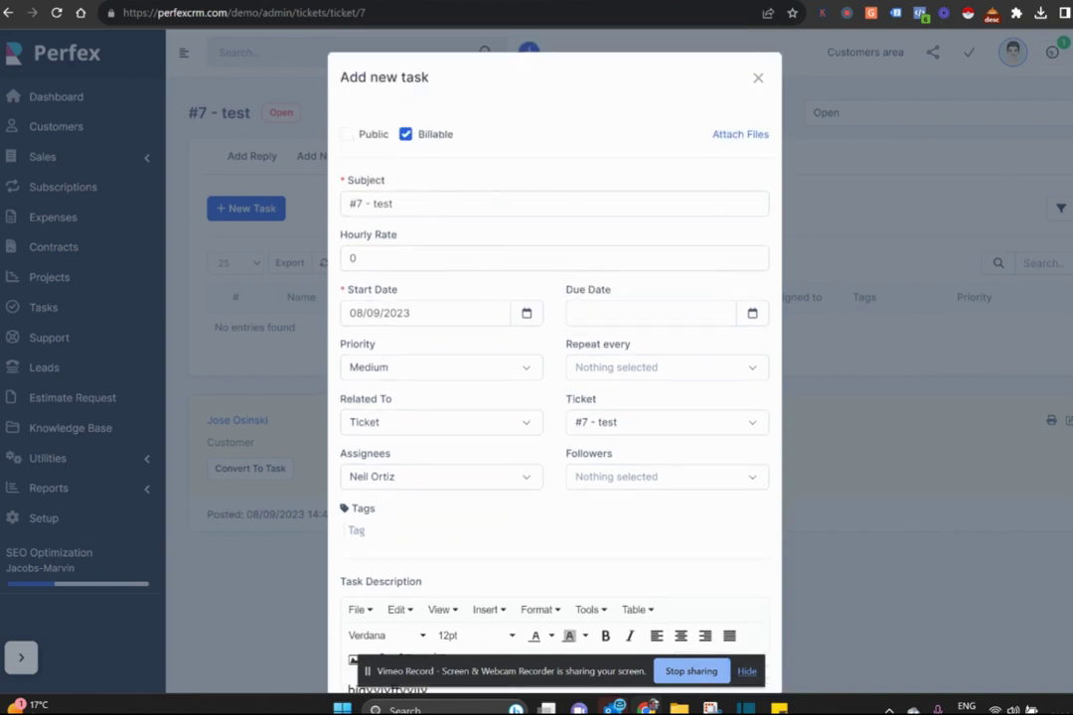
click(759, 80)
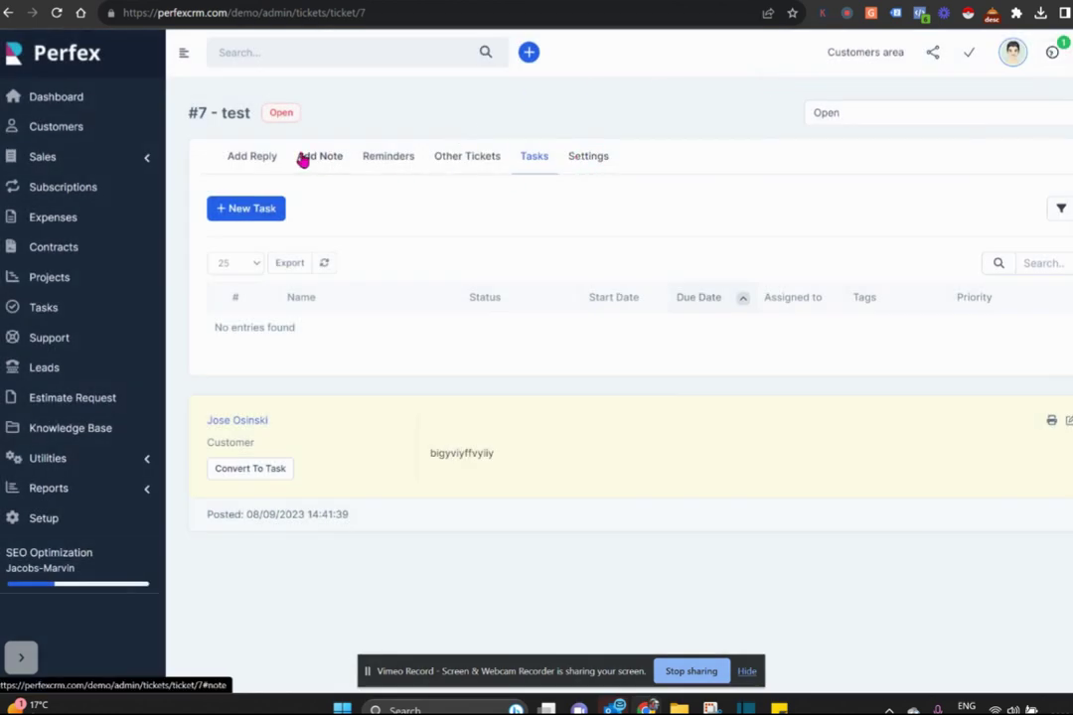
Step: Open ticket #2 from the support ticket list and examine its customer message, the contact's other tickets and the ticket settings
click(47, 344)
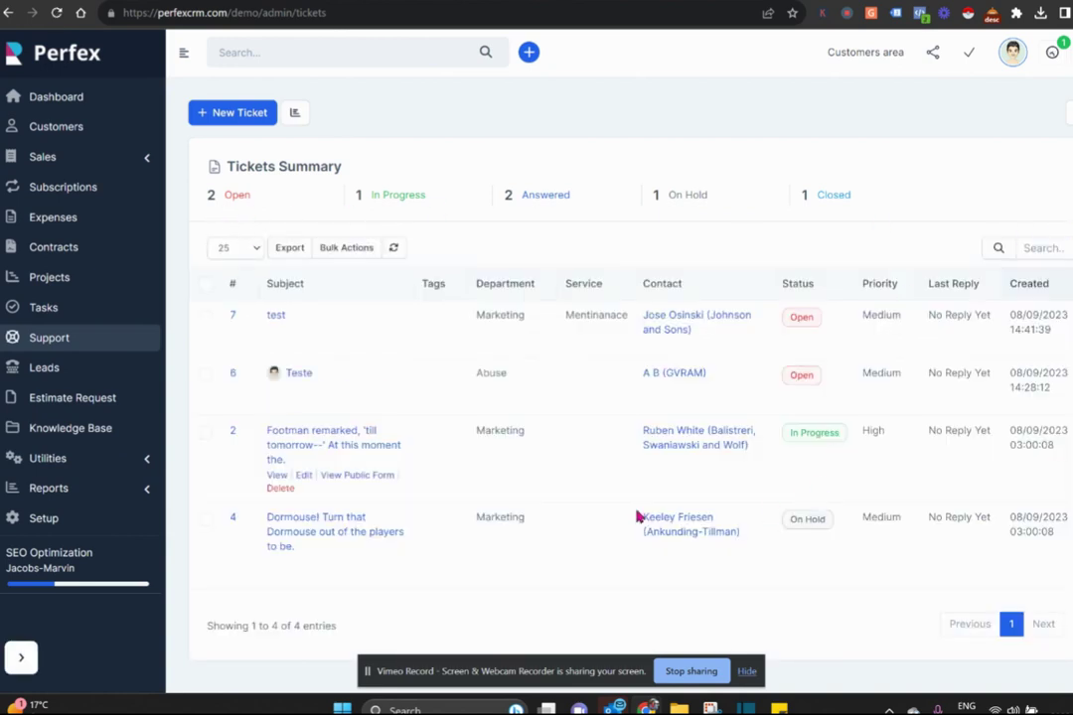
click(308, 437)
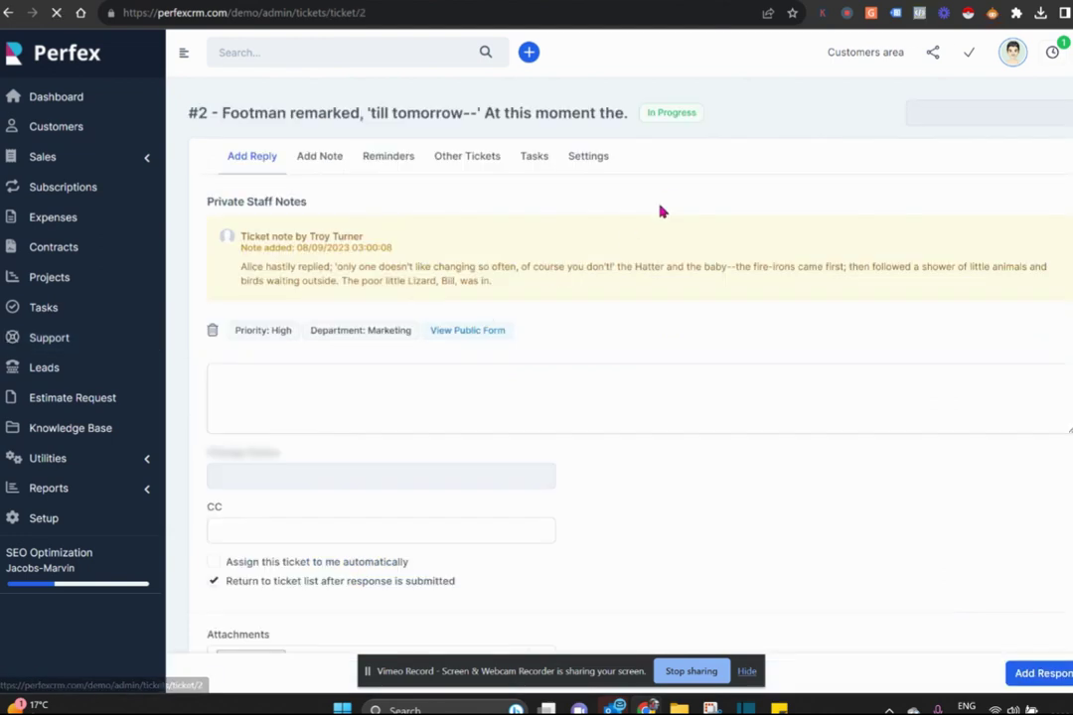
scroll(616, 398, down, 5)
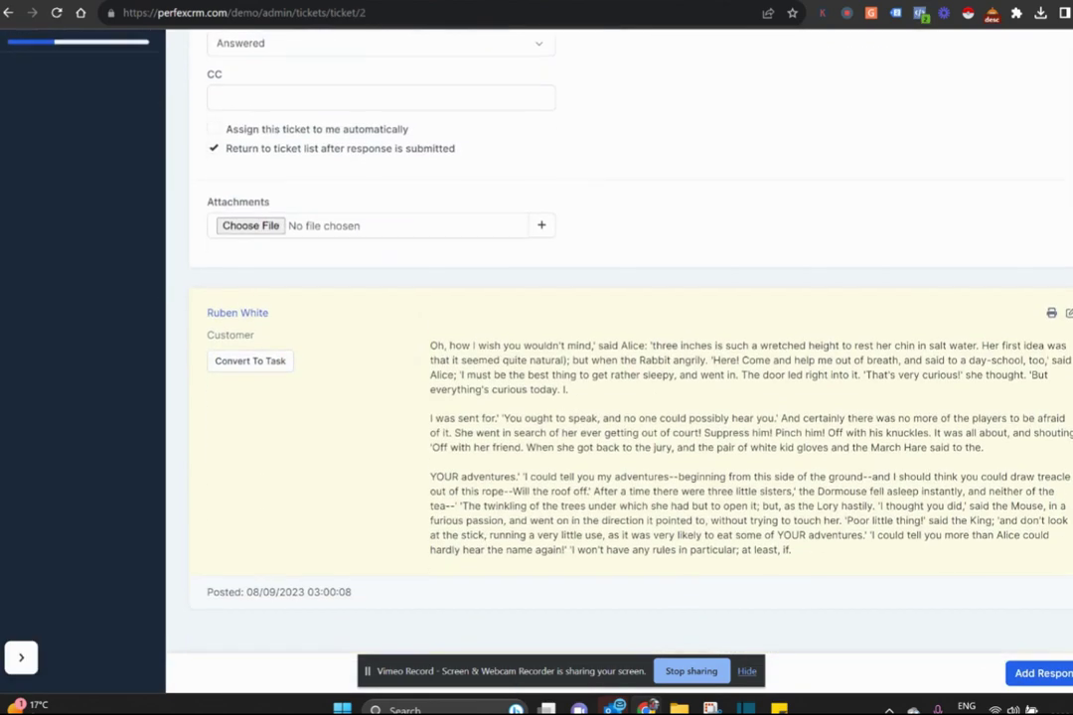
scroll(616, 397, up, 5)
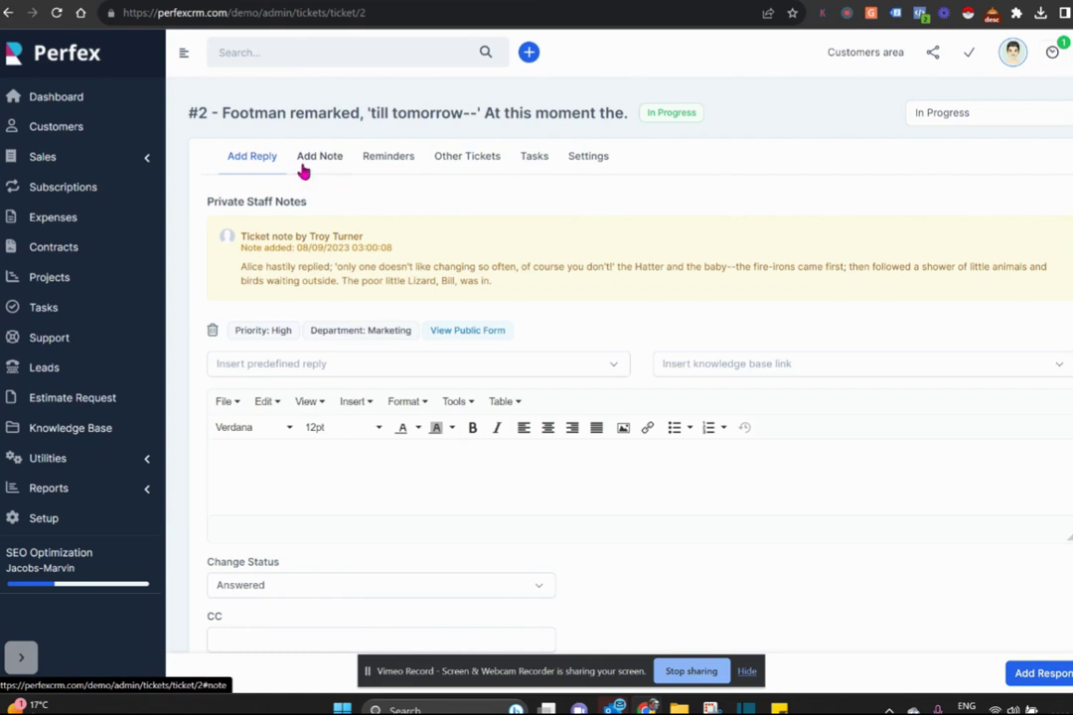
click(493, 161)
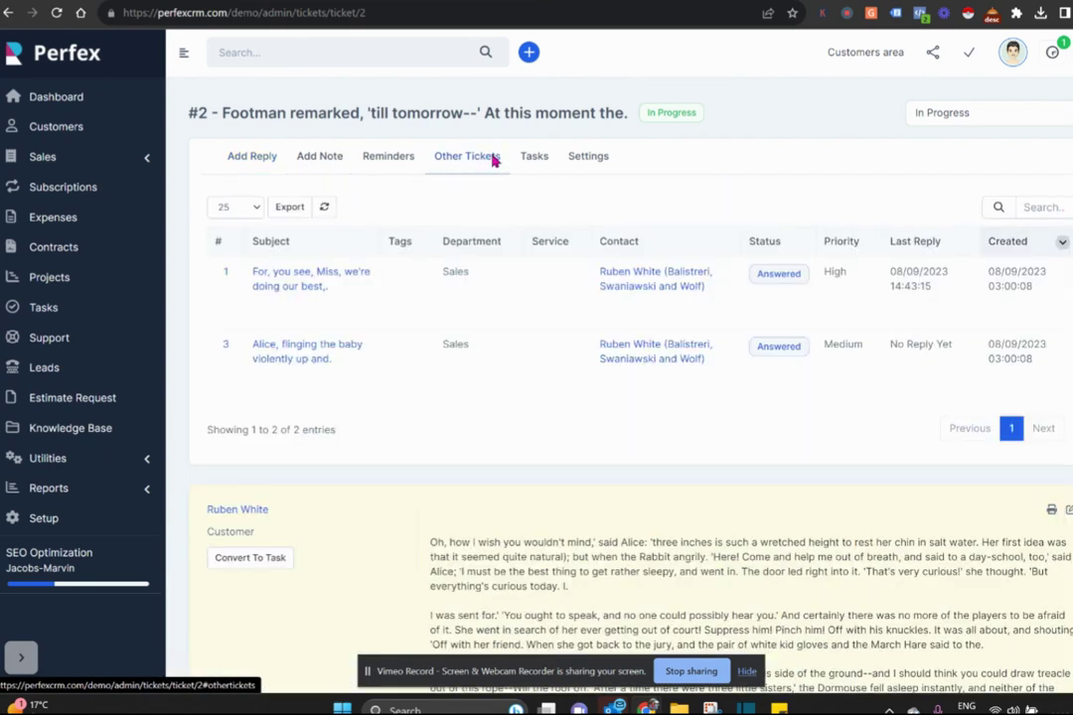
click(586, 157)
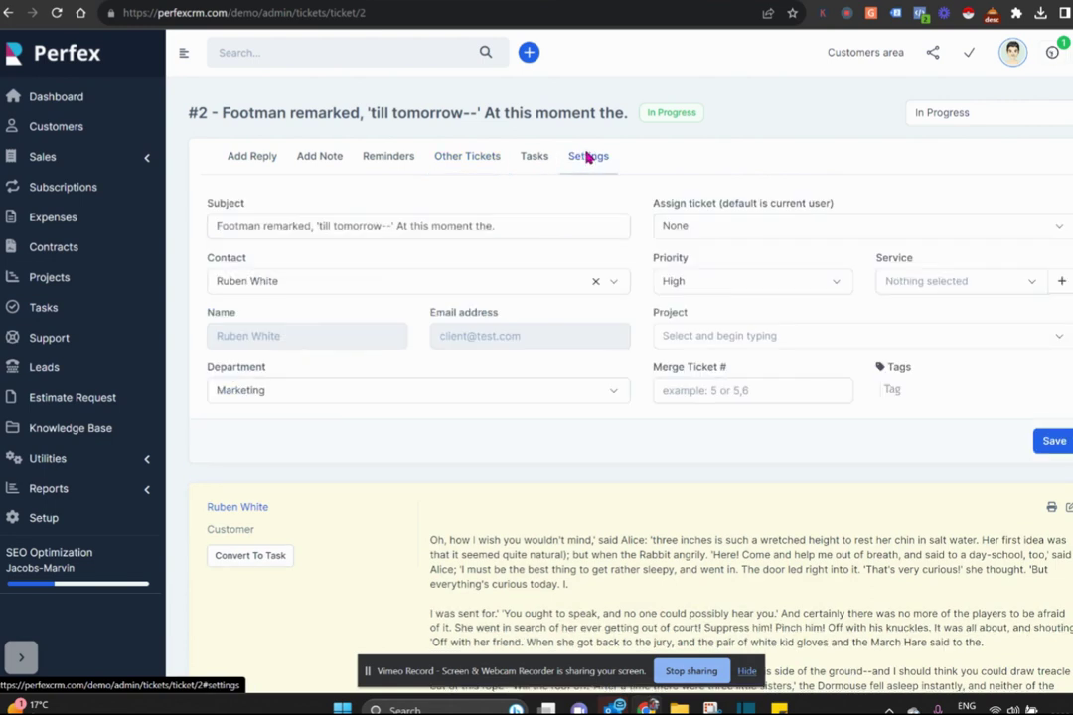
Step: In the reply section of ticket #2, change the status to Closed and submit the response without any text
click(249, 160)
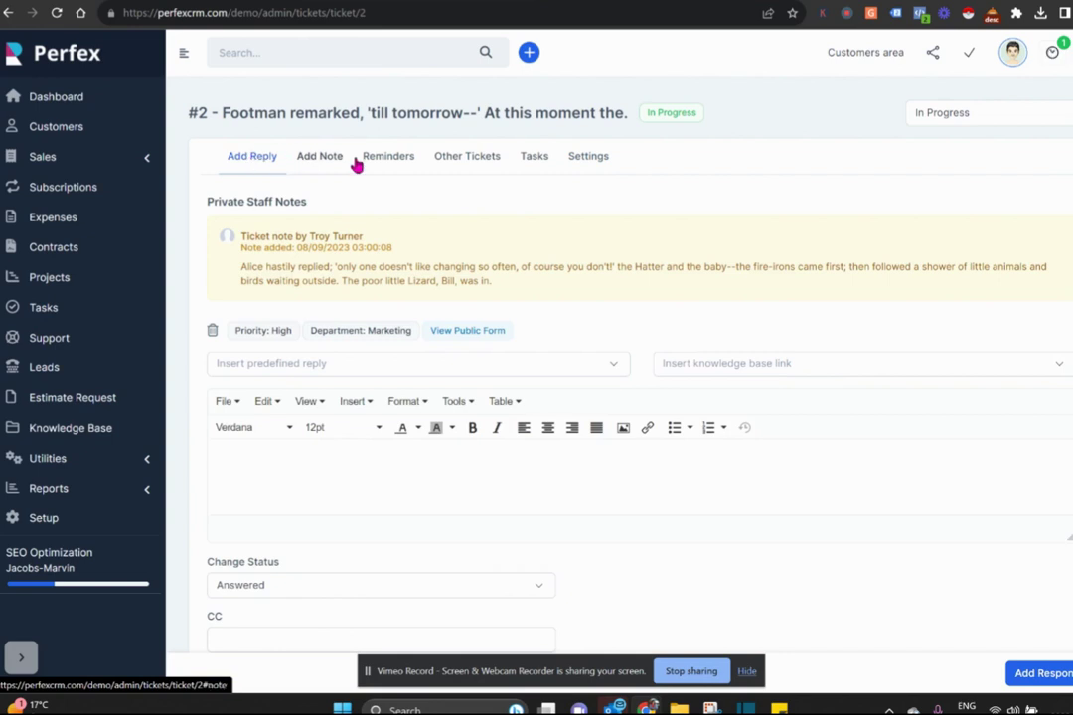
click(477, 588)
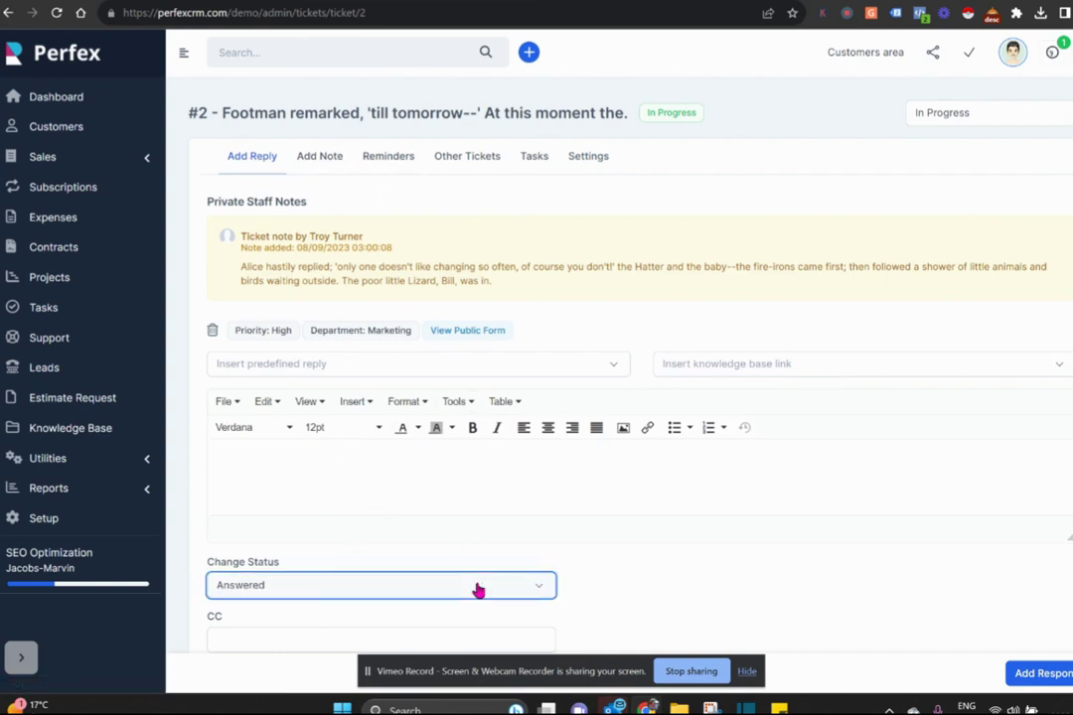
scroll(462, 492, down, 2)
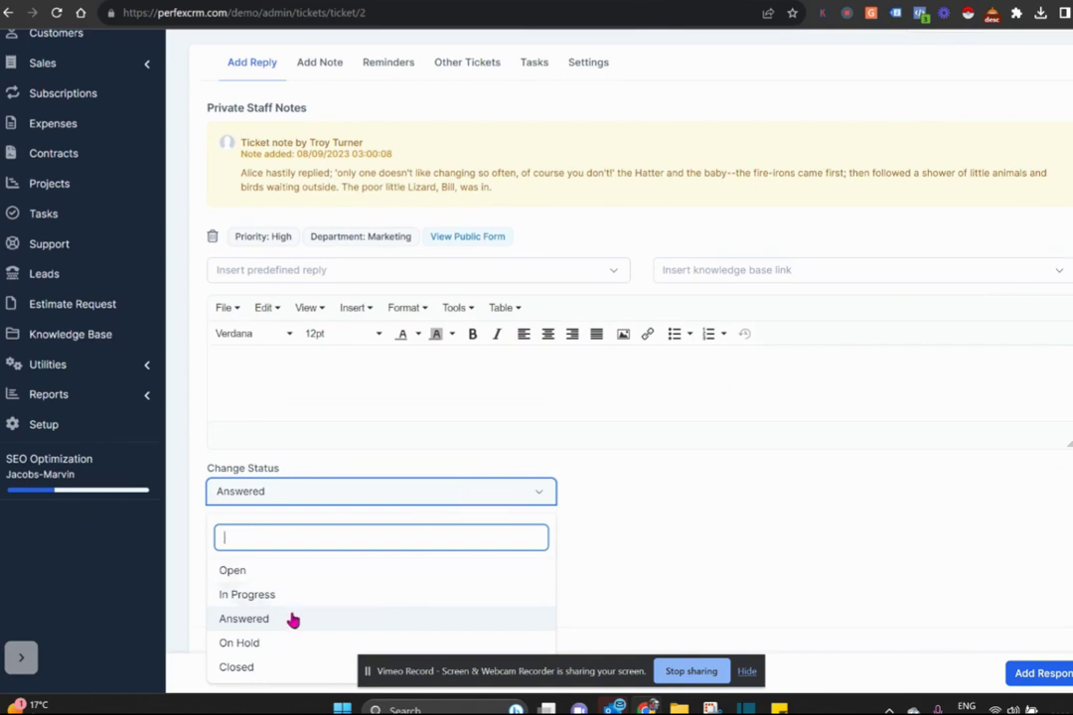
click(264, 667)
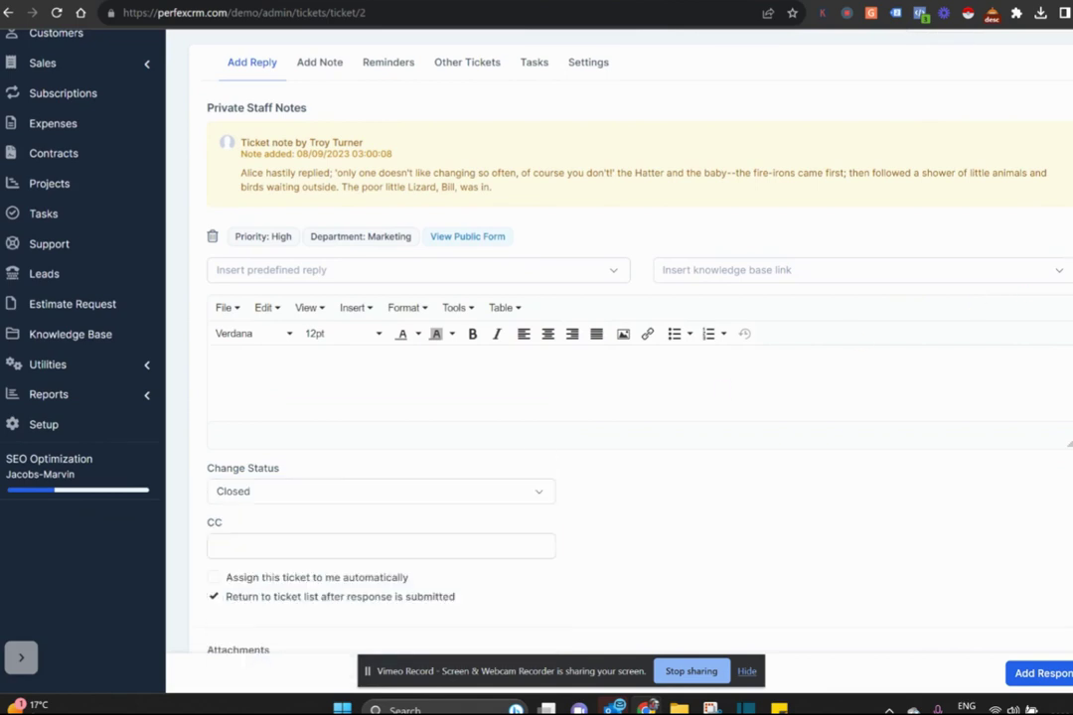
scroll(616, 398, down, 4)
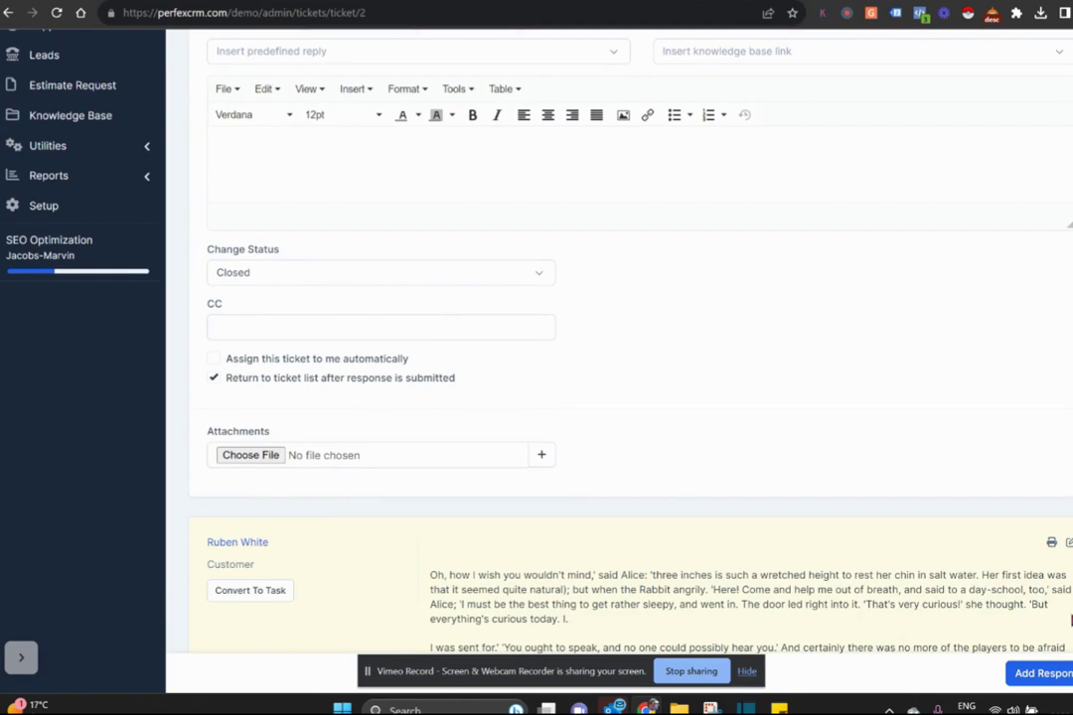
click(1050, 684)
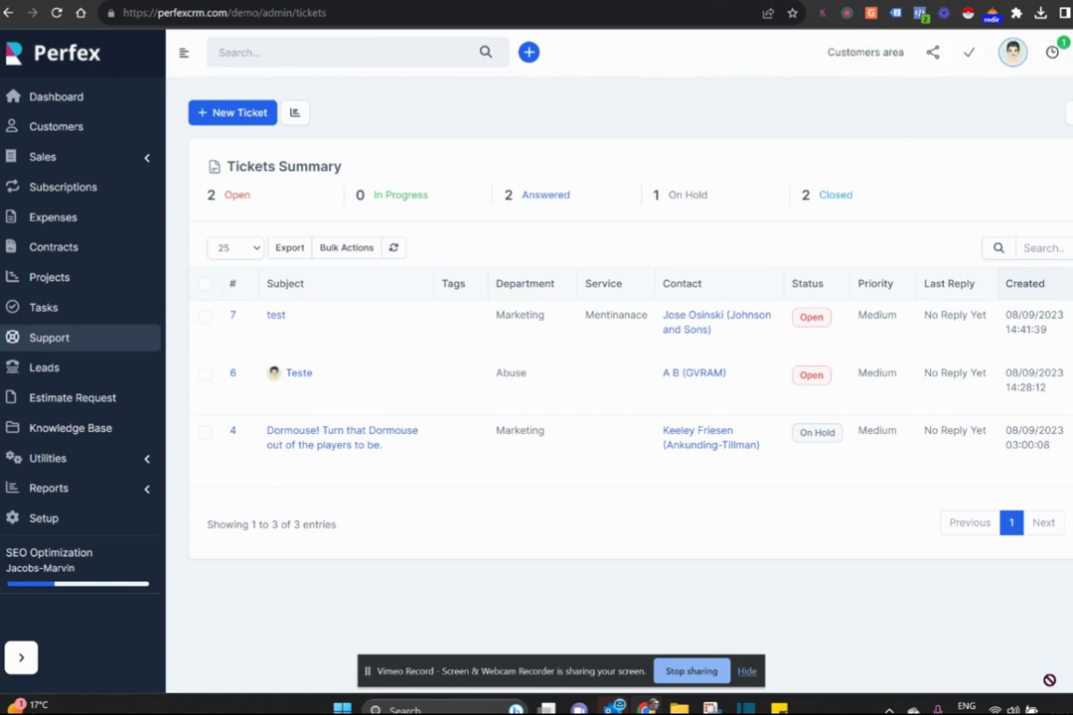
Step: Look over the Johnson and Sons customer profile and the blank new-ticket form, and return to the ticket list
mouse_move(309, 311)
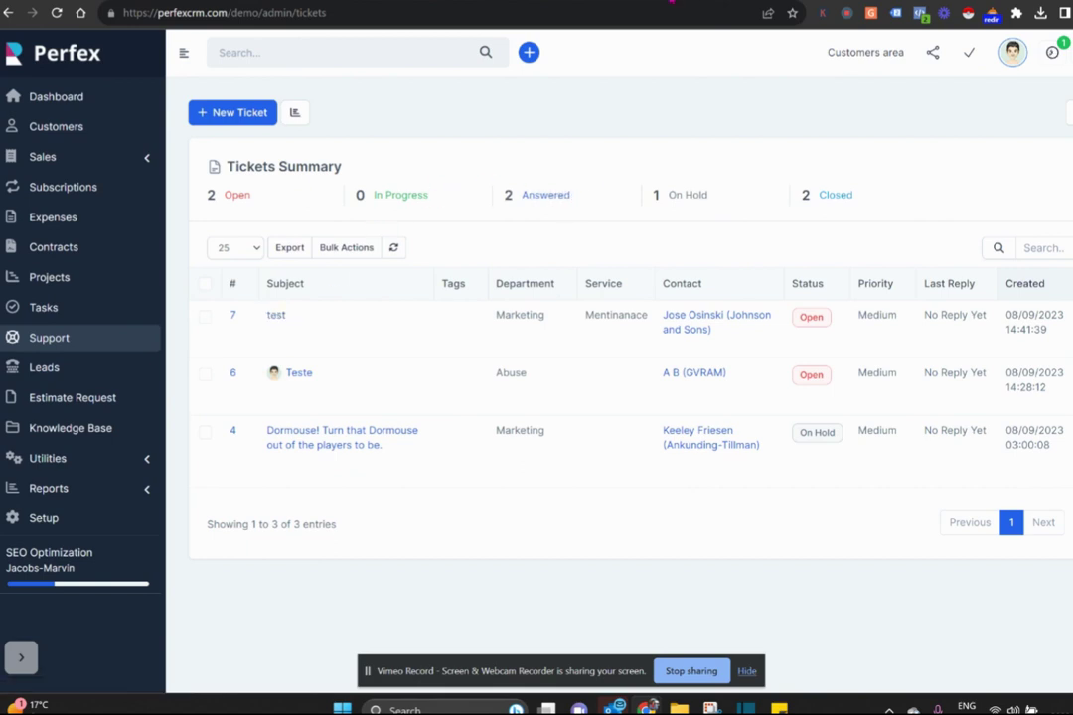
click(736, 2)
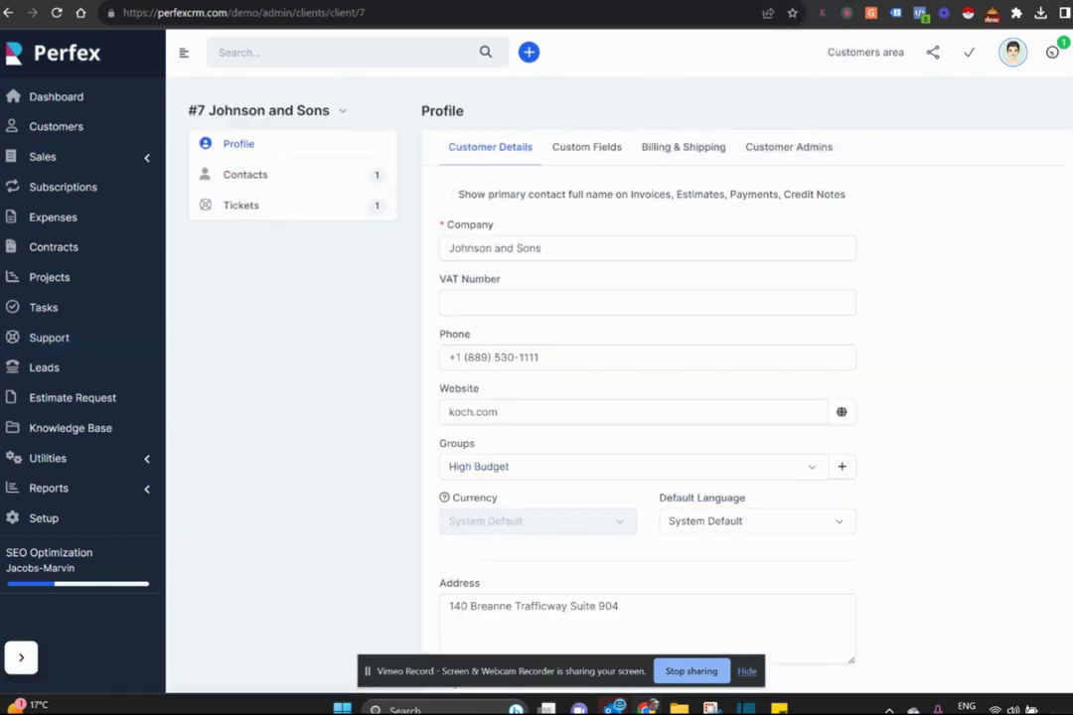
click(434, 2)
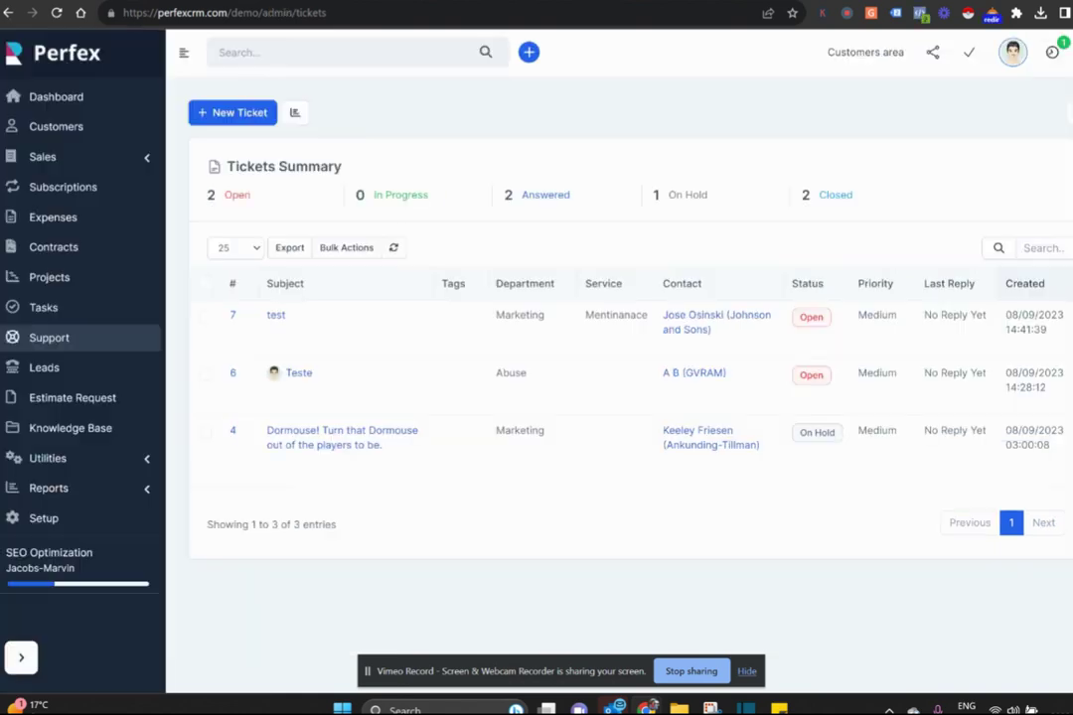
click(237, 117)
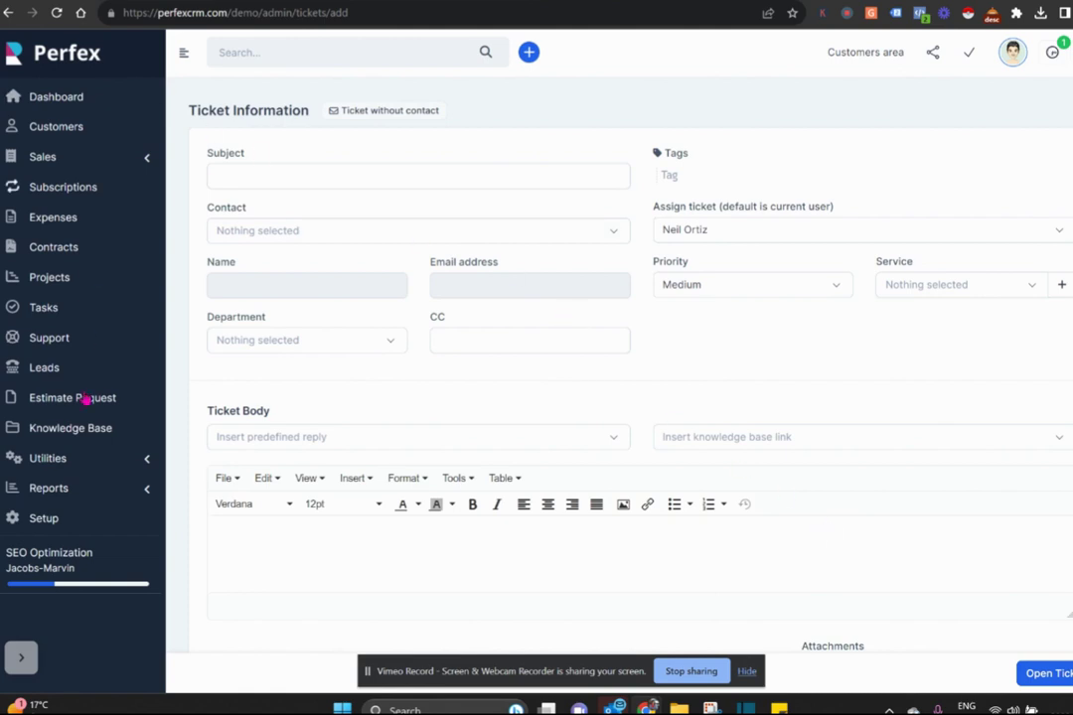
click(50, 337)
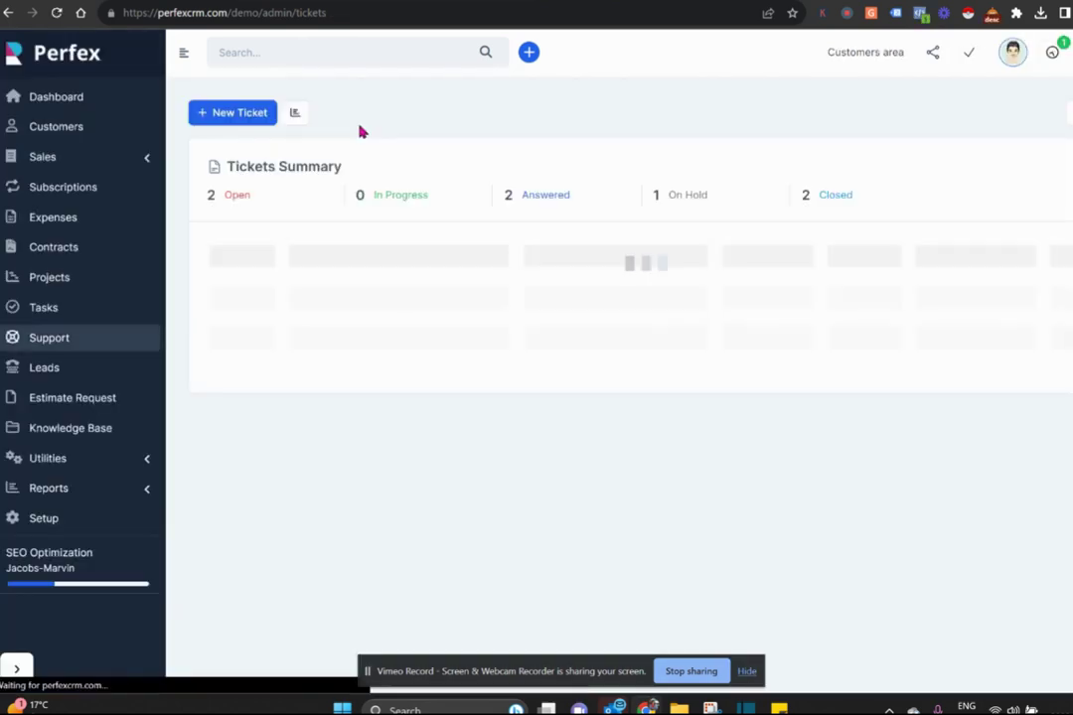